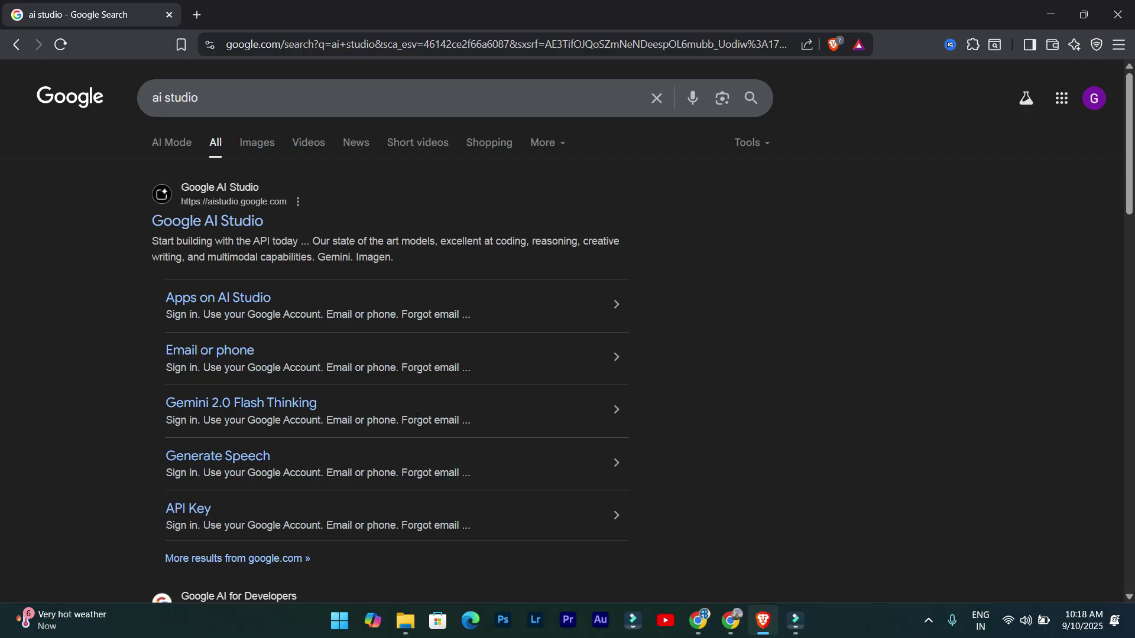
Open Google AI Studio from the search results and accept its terms, consenting to both the terms of service and the update e-mails.
click(258, 222)
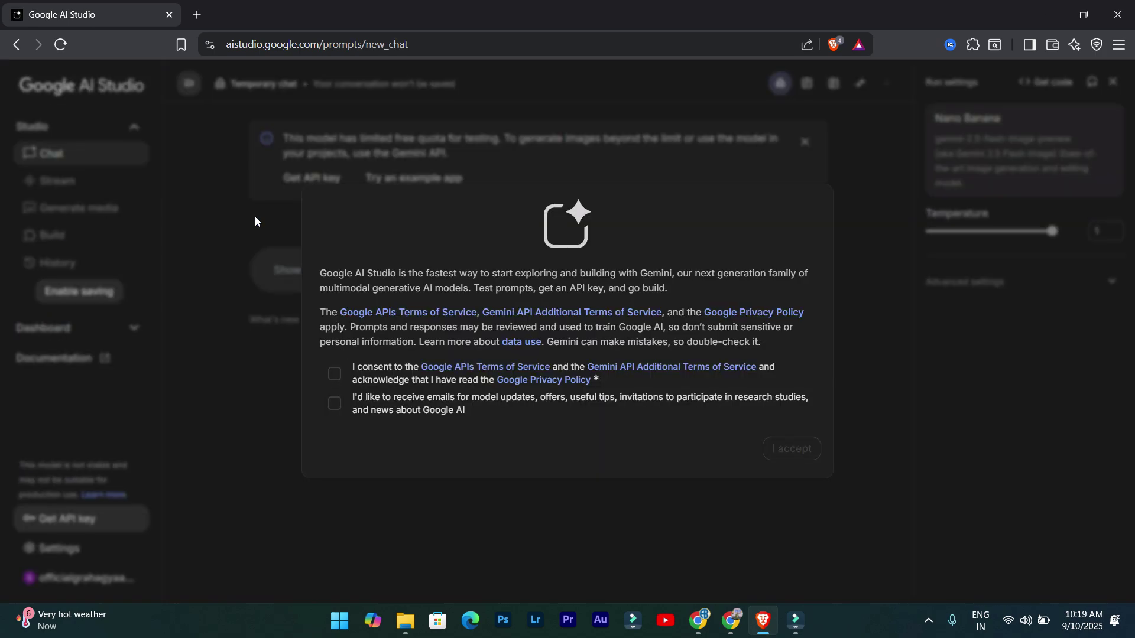
click(335, 374)
click(334, 404)
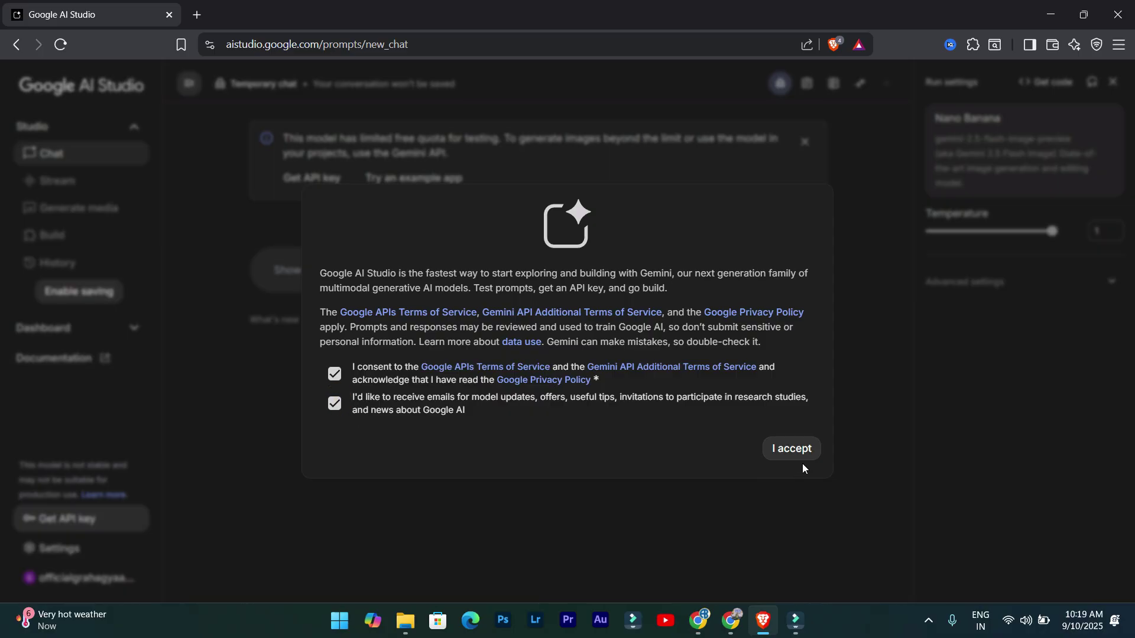
click(792, 450)
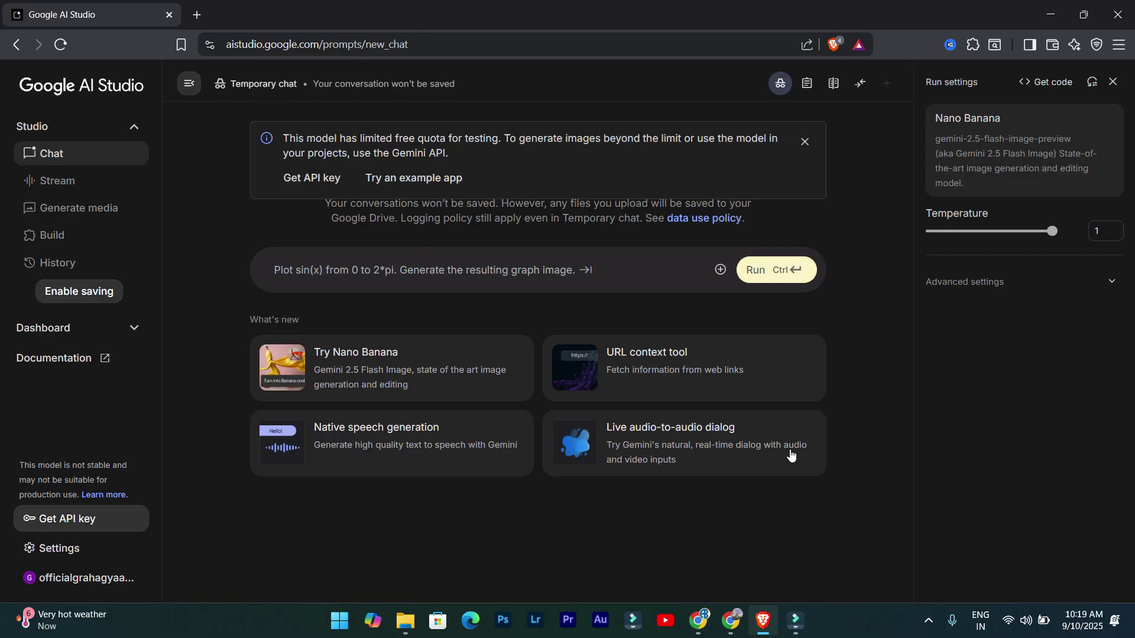
Dismiss the quota notice, load the Try Nano Banana example prompt and authorise Google account access for file uploads.
click(805, 141)
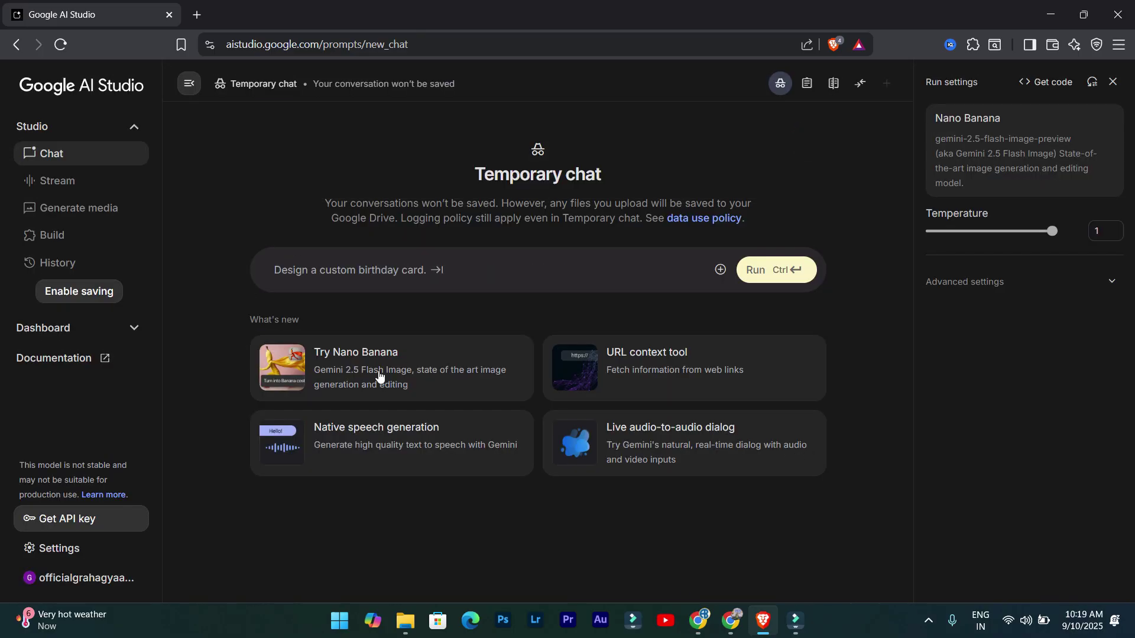
click(455, 386)
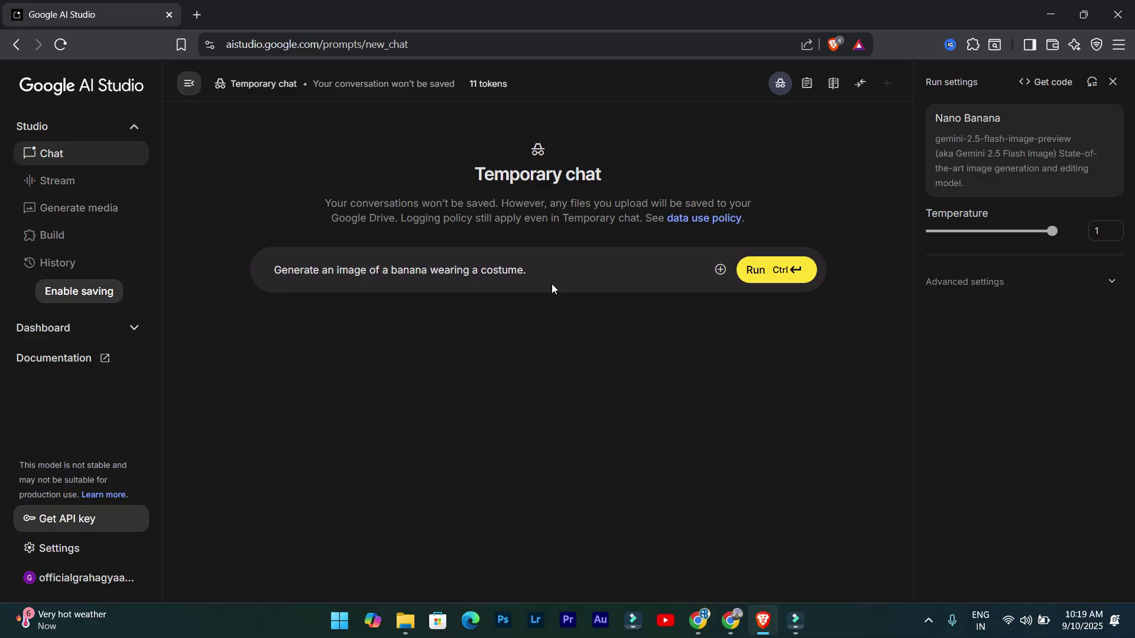
click(721, 271)
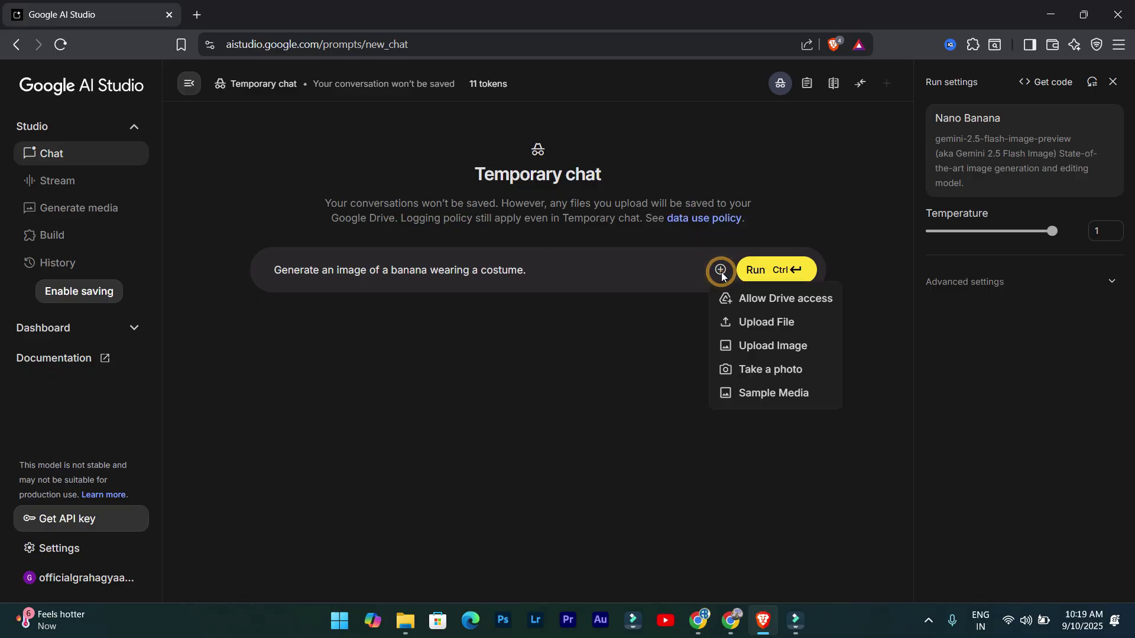
click(756, 322)
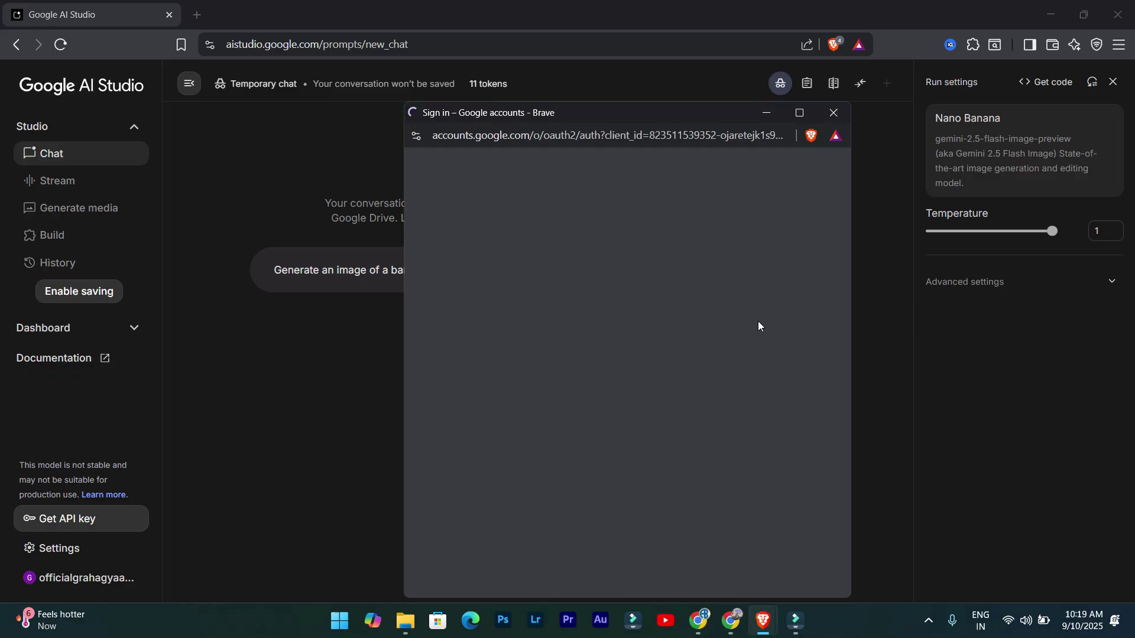
click(633, 404)
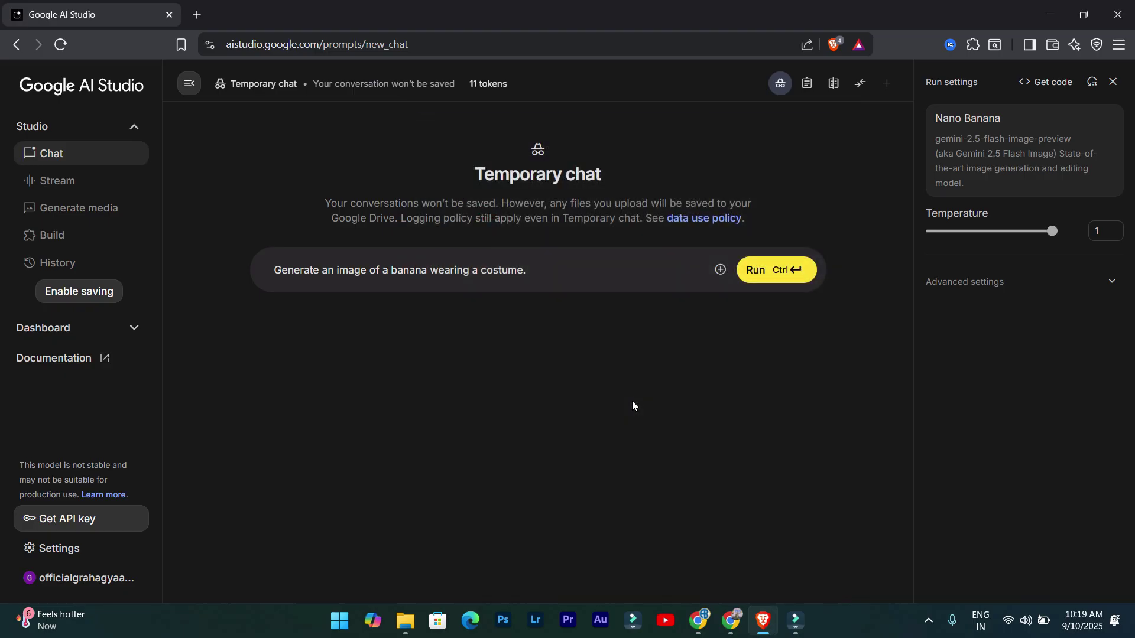
Attach the photo IMG_20220624_135926 from the Desktop's capcut folder to the prompt and acknowledge the media usage terms.
click(720, 271)
click(739, 322)
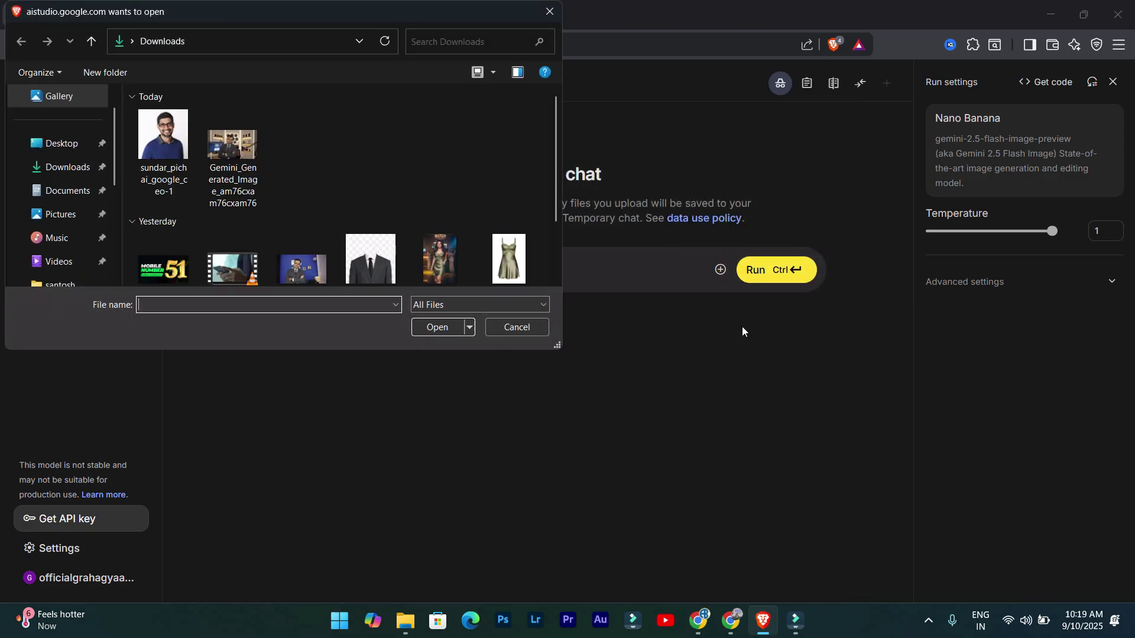
click(88, 144)
click(331, 127)
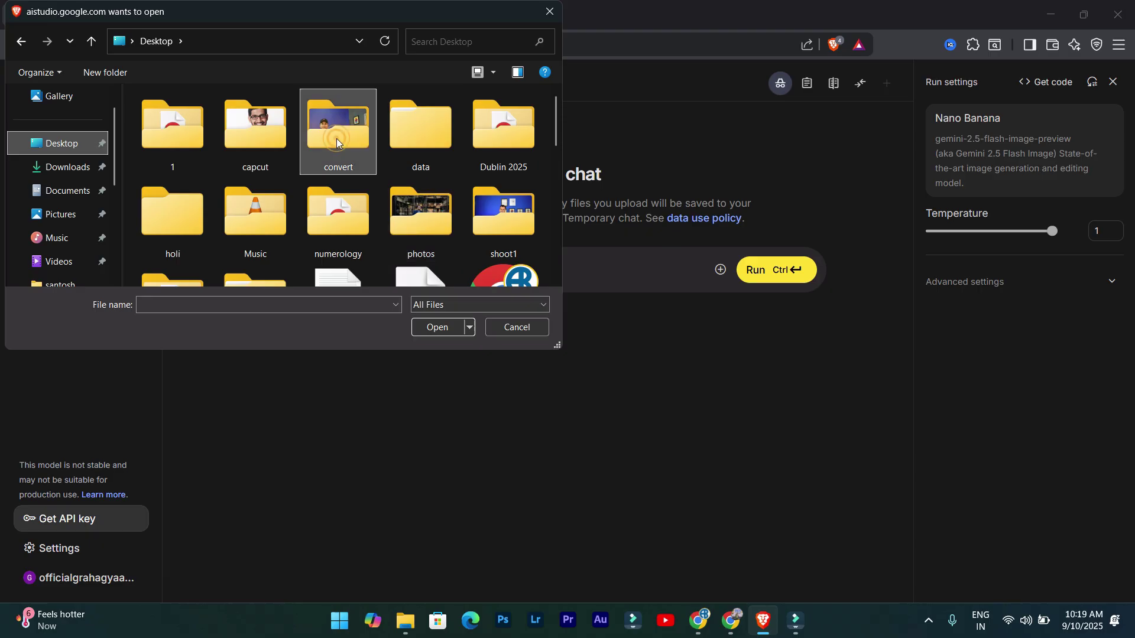
double_click(255, 127)
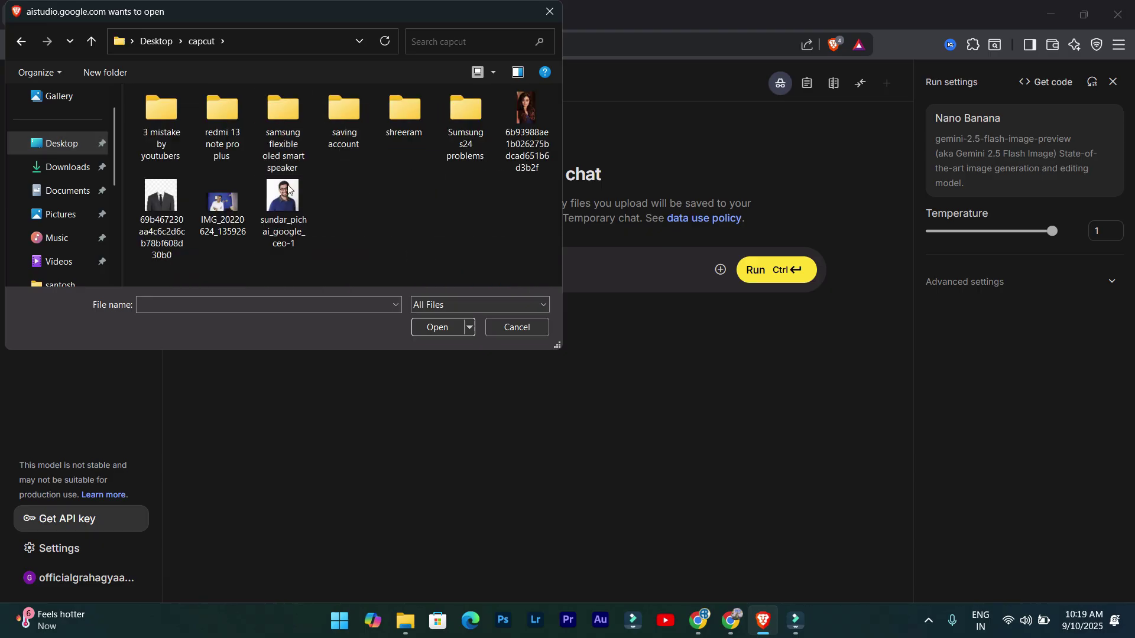
click(223, 204)
click(436, 326)
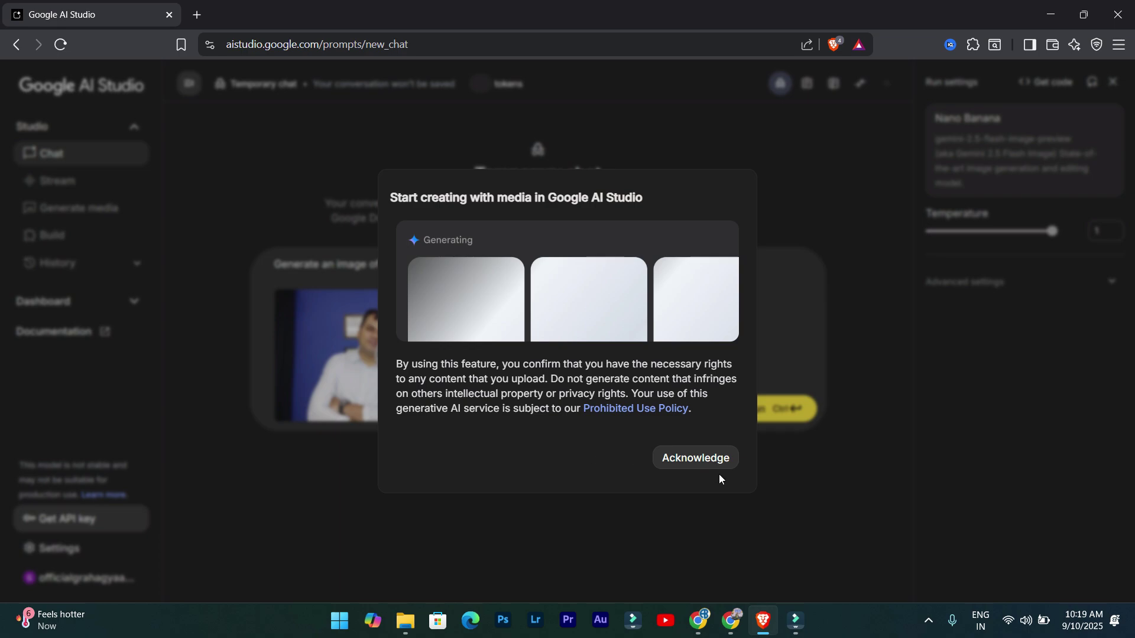
click(711, 462)
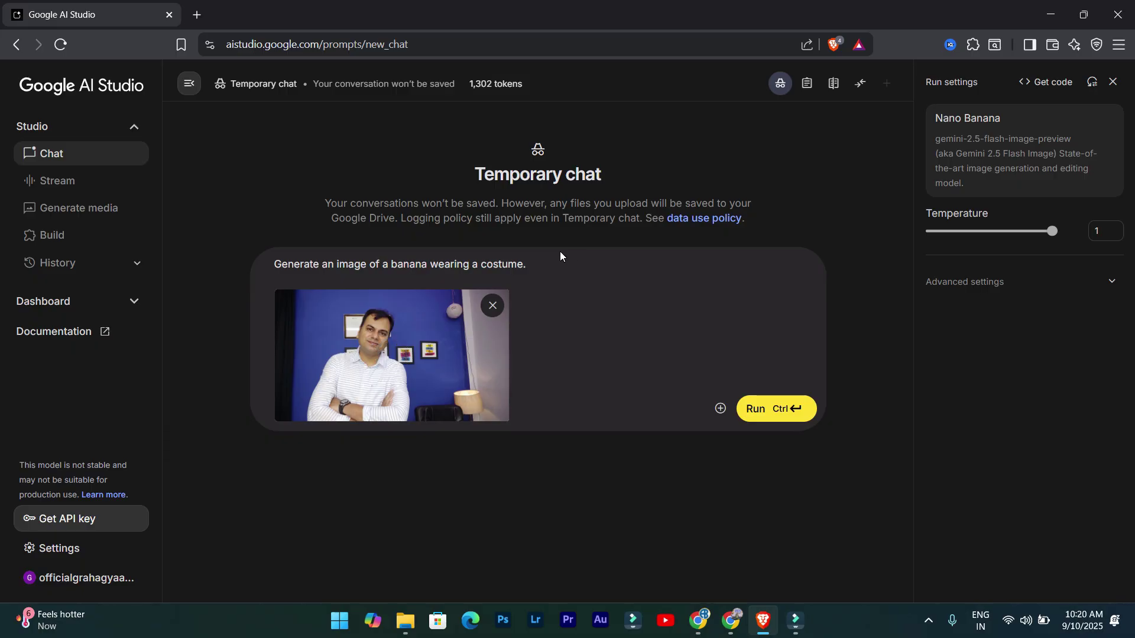
Replace the example prompt with "change the background to youtube studio" and run it on the attached photo.
click(539, 266)
key(ctrl+a)
key(BackSpace)
text(c)
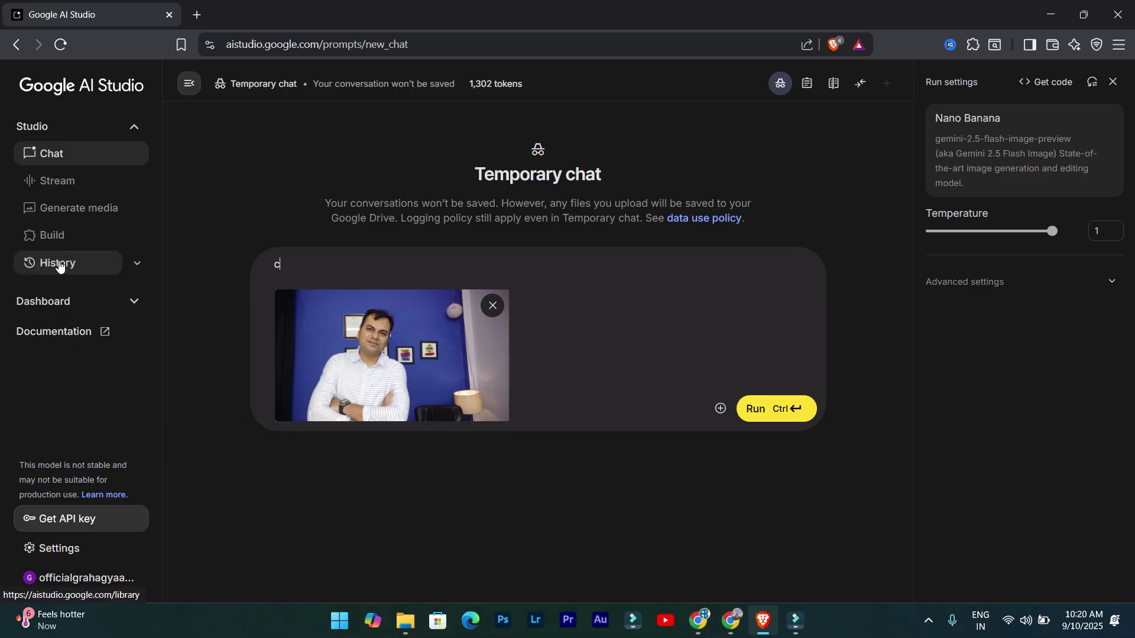
text(hange the backgrpou)
key(BackSpace)
key(BackSpace)
key(BackSpace)
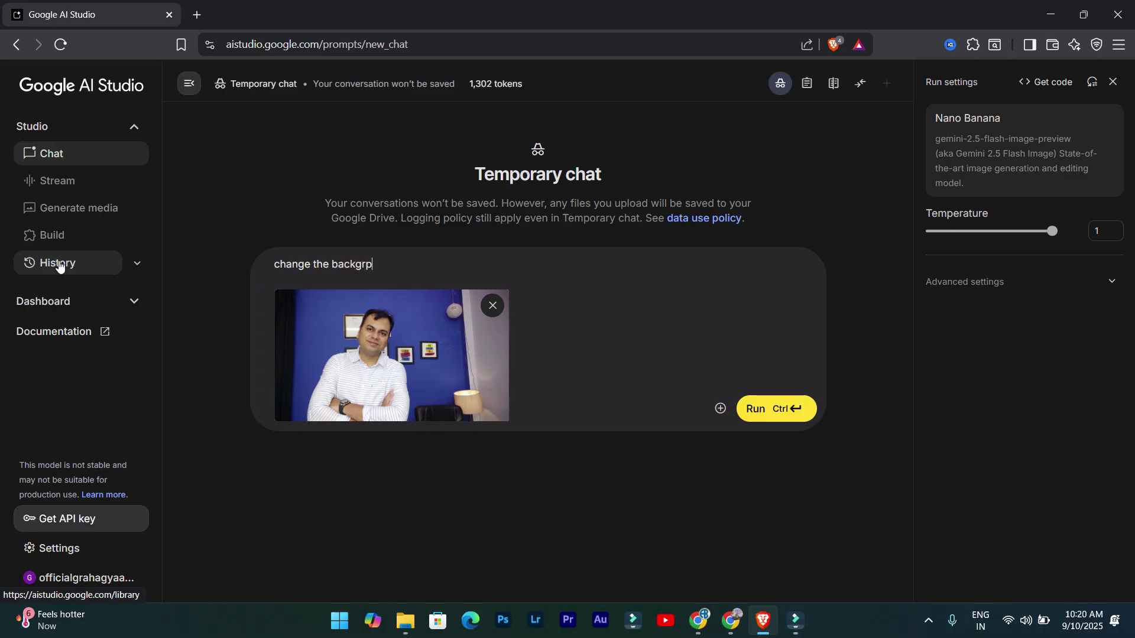
text(ound to youtube studio)
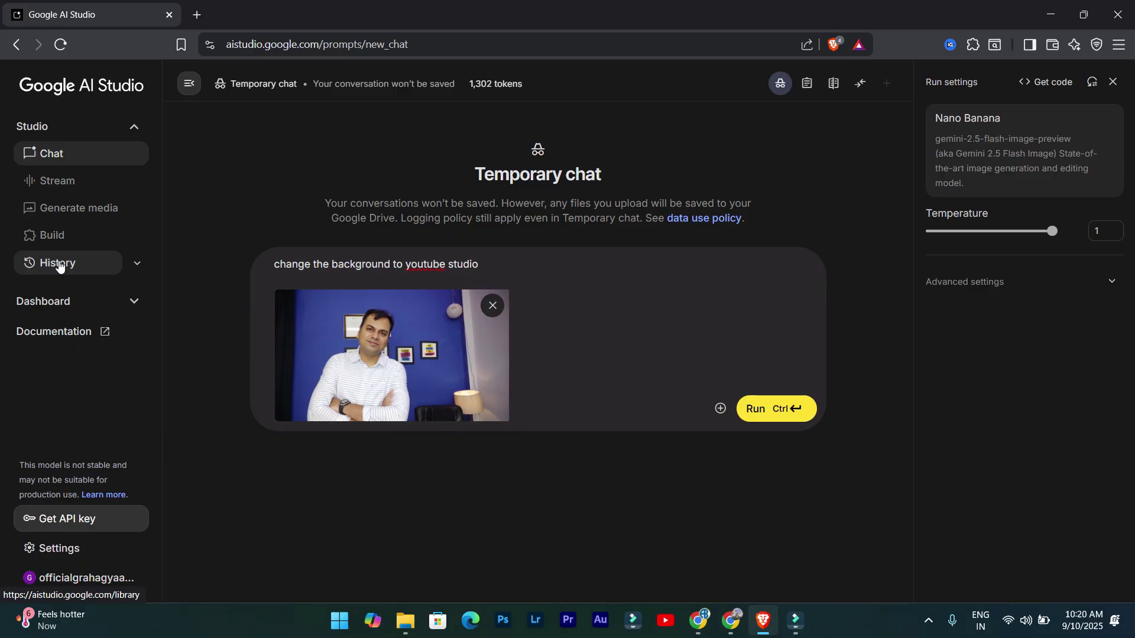
click(751, 412)
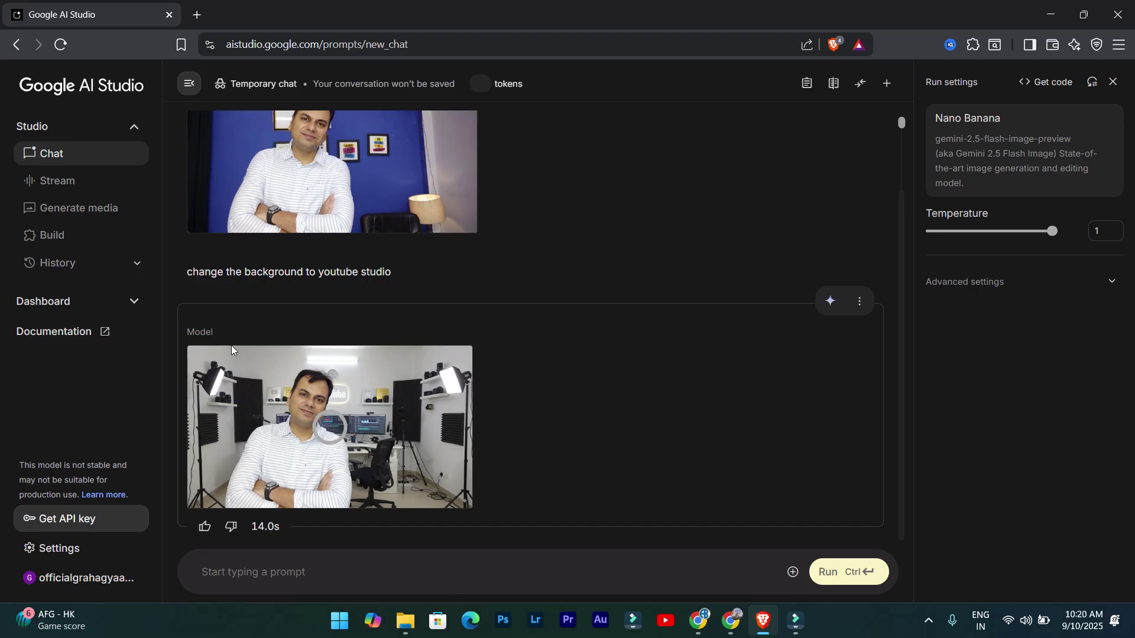
Compare the generated studio-background image with the original photo, examine it enlarged and close the preview.
scroll(347, 423, up, 2)
scroll(347, 362, down, 2)
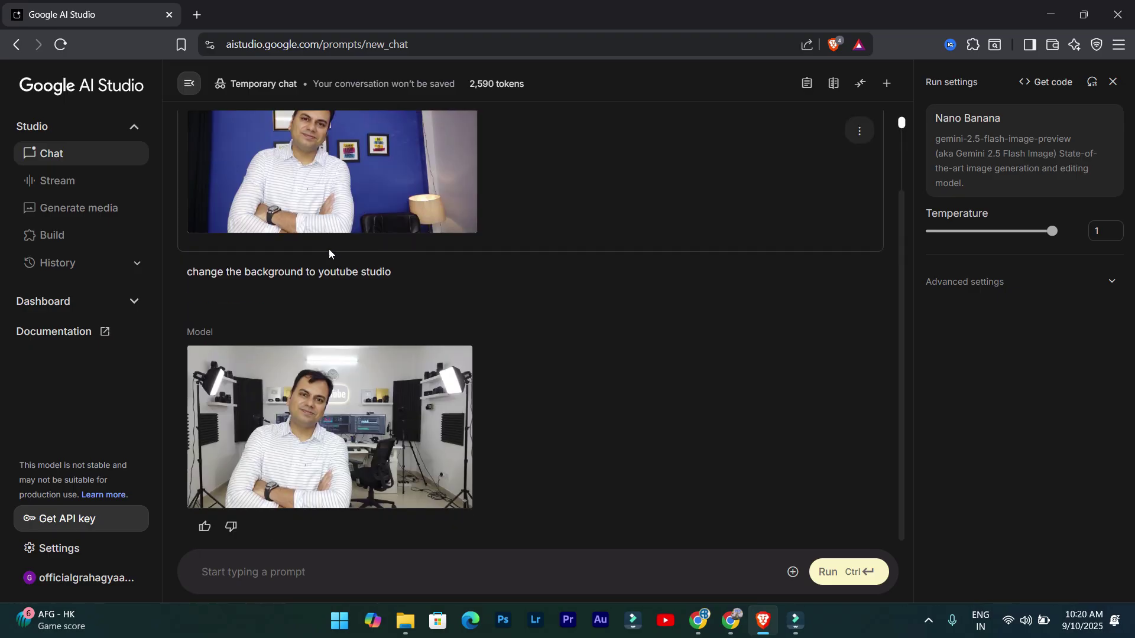
click(378, 390)
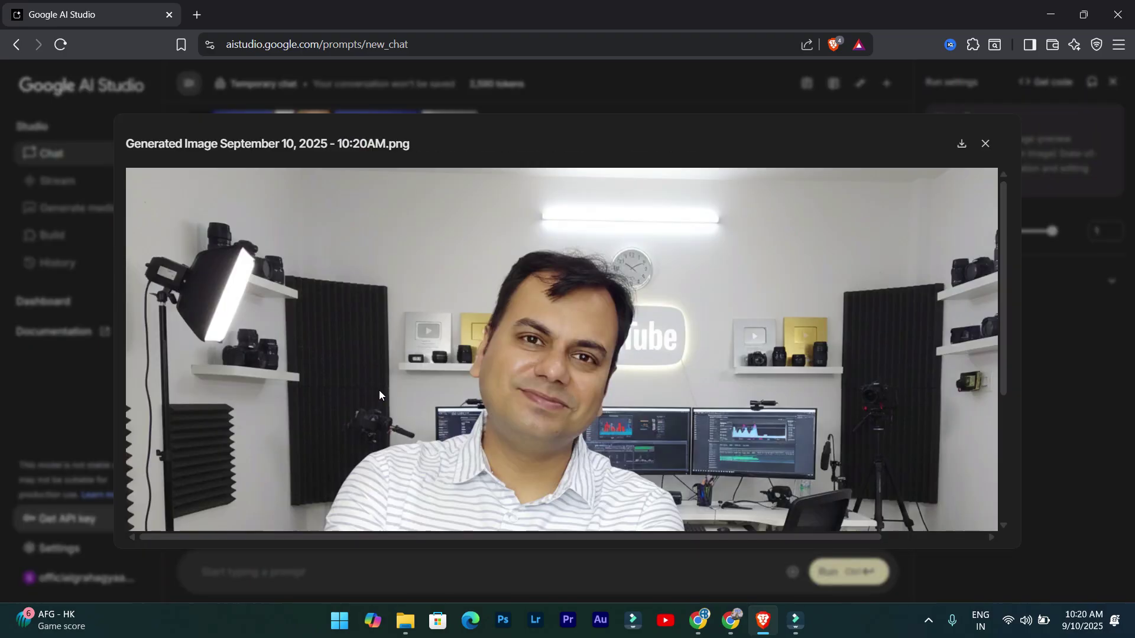
click(653, 345)
click(651, 340)
click(652, 339)
click(655, 343)
click(985, 143)
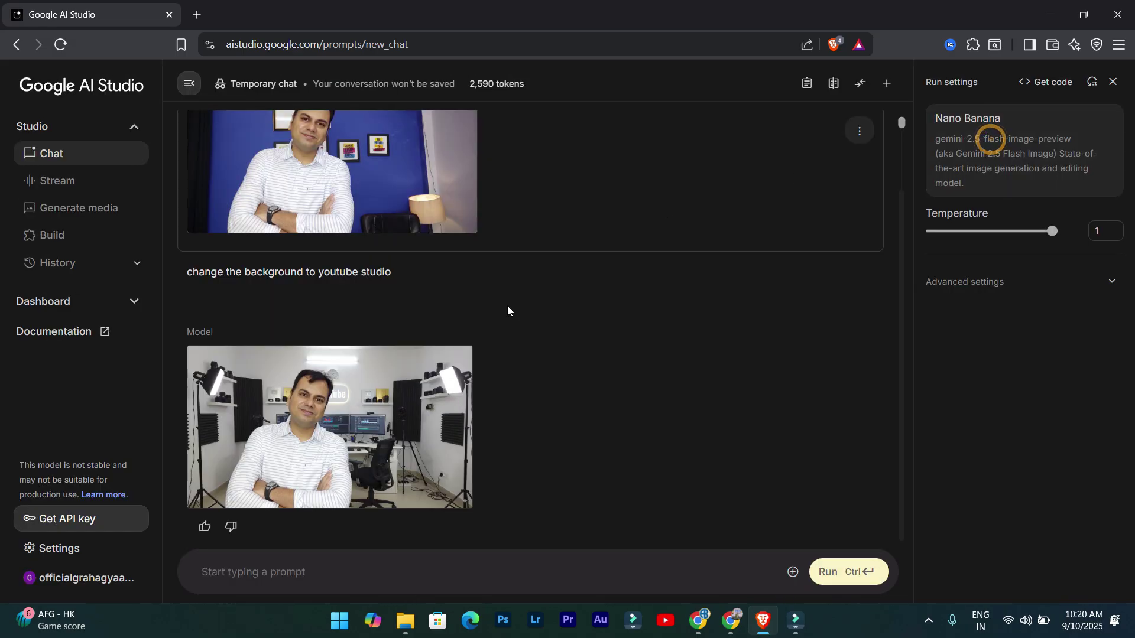
Run the follow-up prompt "change the dress which blend into background color" in the same chat.
click(449, 578)
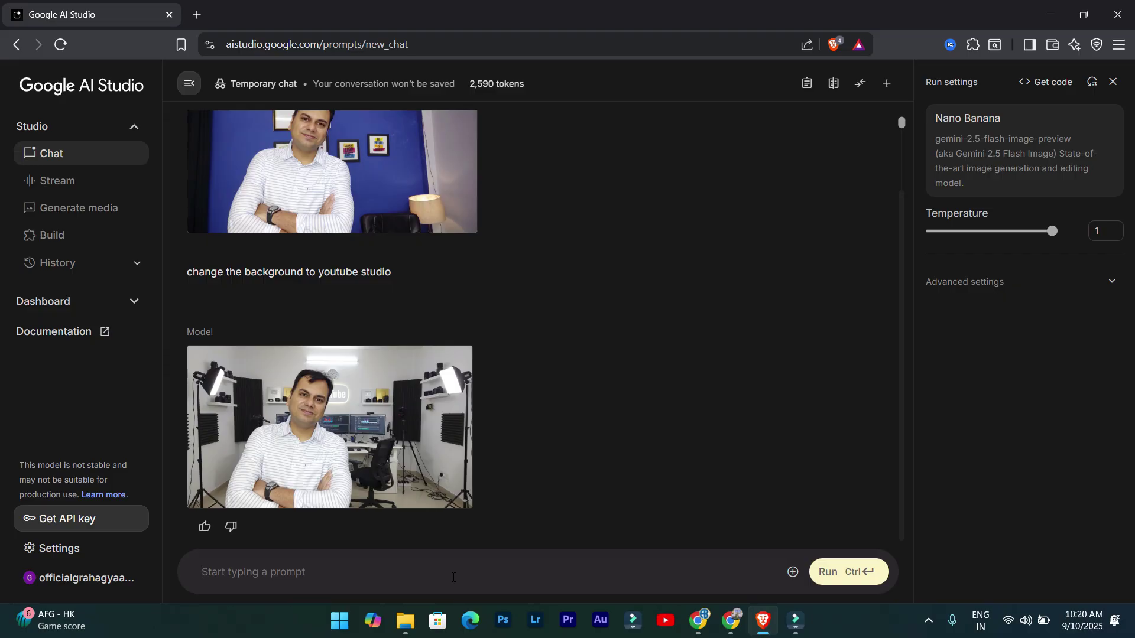
text(change the )
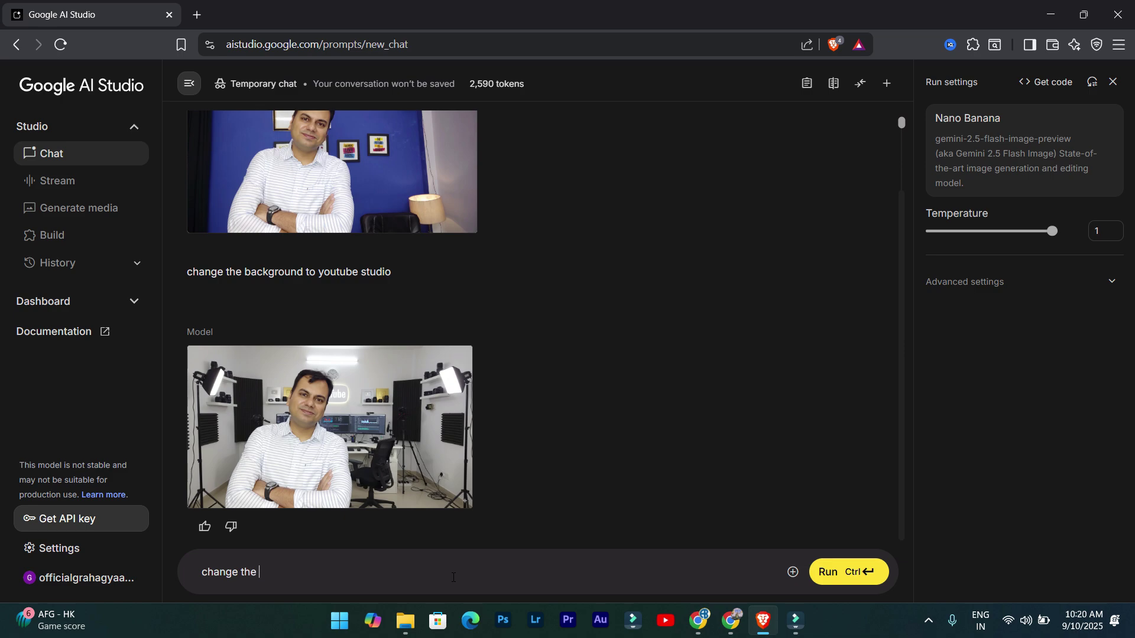
text(dress which blend in )
text(o back)
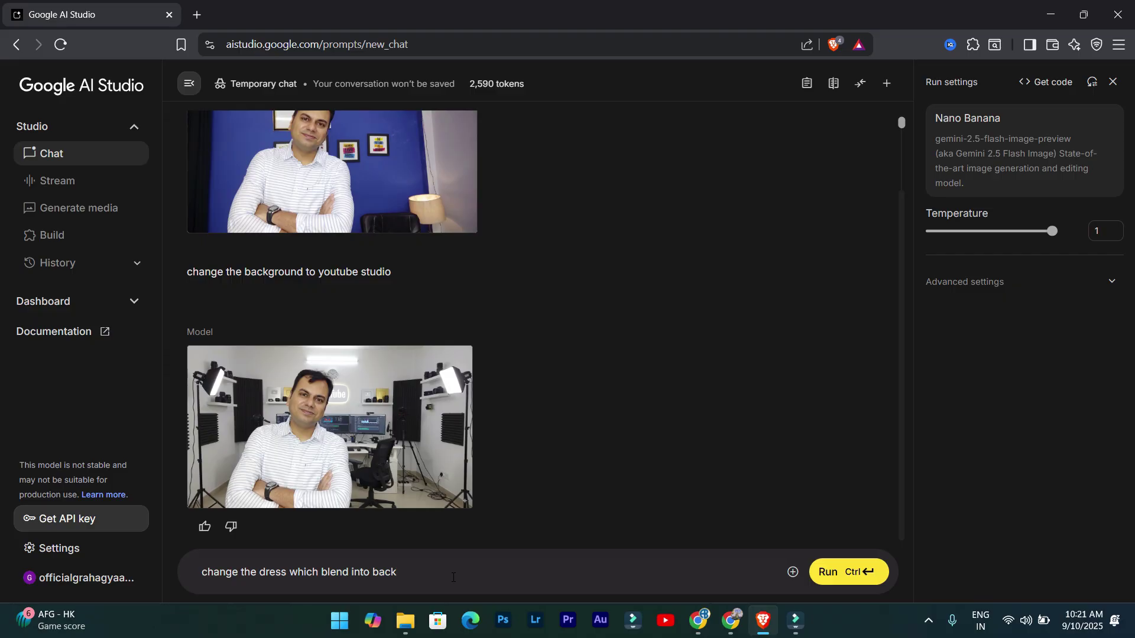
text(ground color)
key(Return)
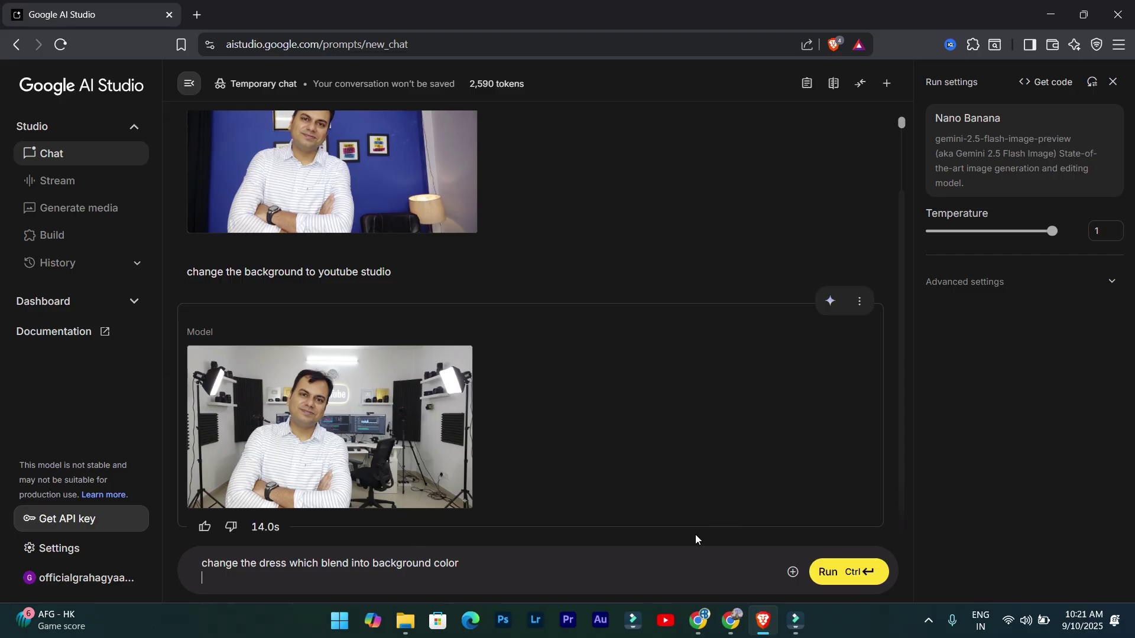
click(827, 578)
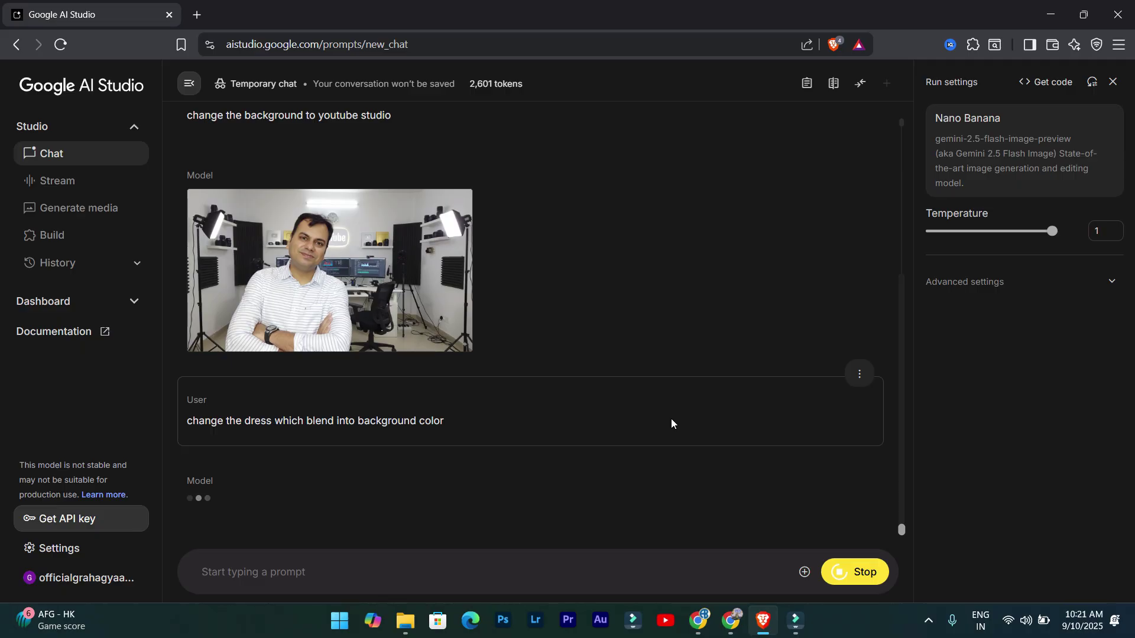
Examine the enlarged image with the changed clothing from head to arms, then close the preview.
scroll(672, 419, down, 3)
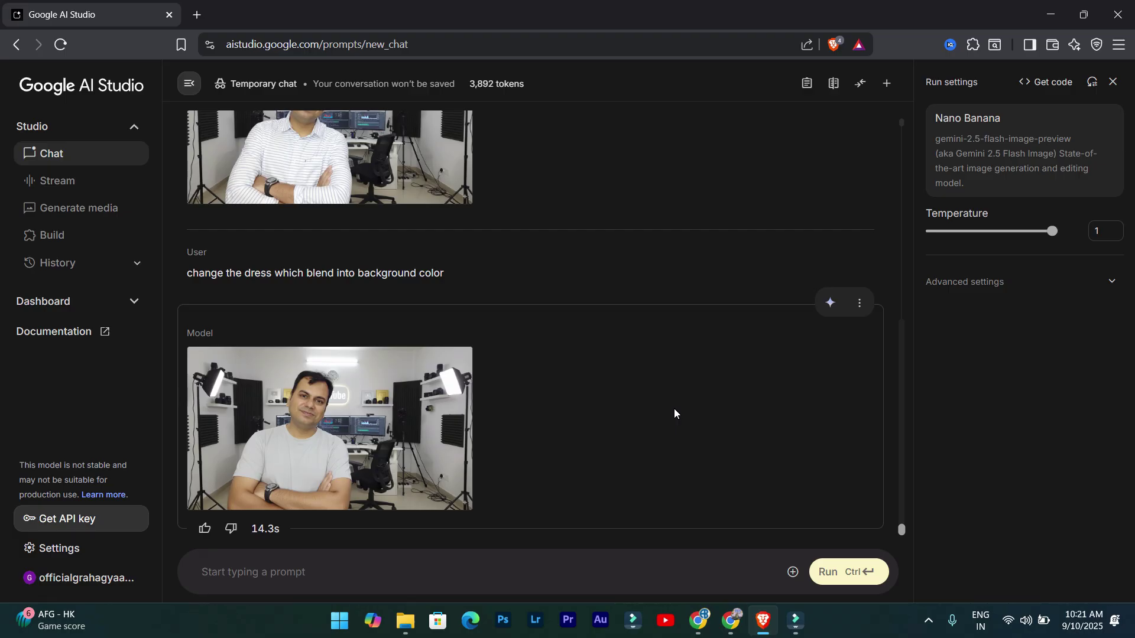
click(300, 427)
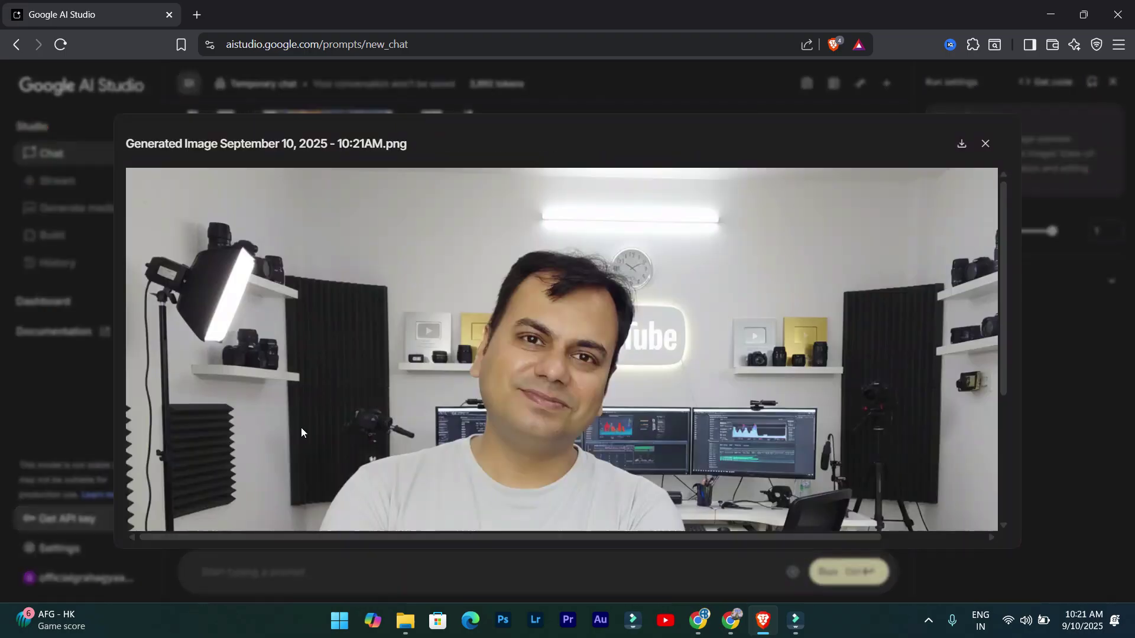
scroll(471, 356, down, 3)
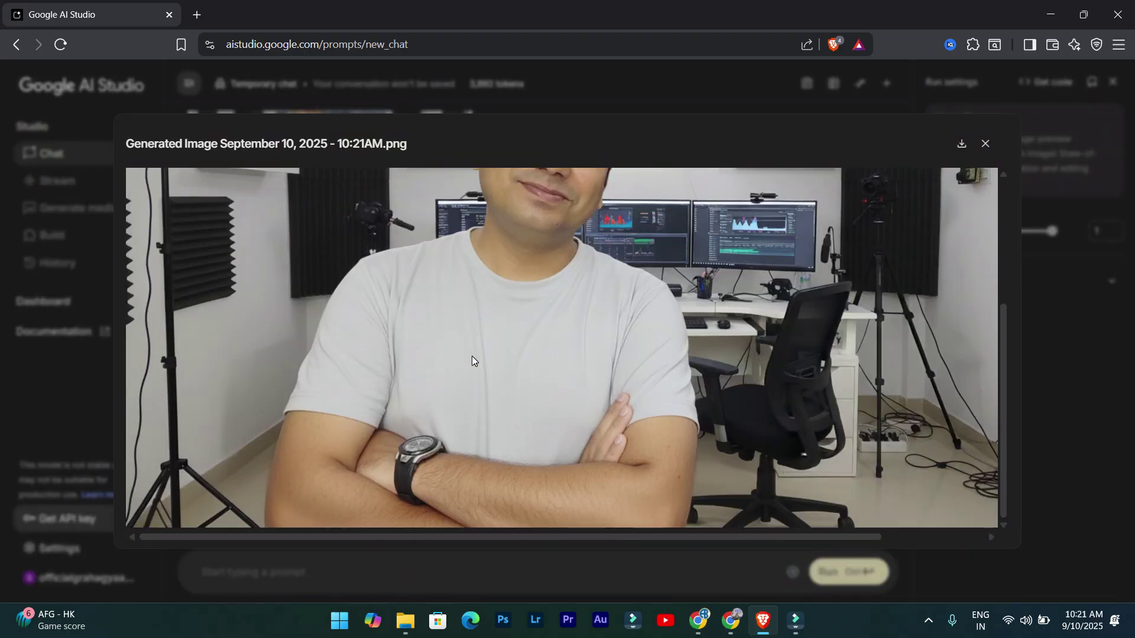
scroll(472, 356, up, 1)
scroll(472, 356, up, 2)
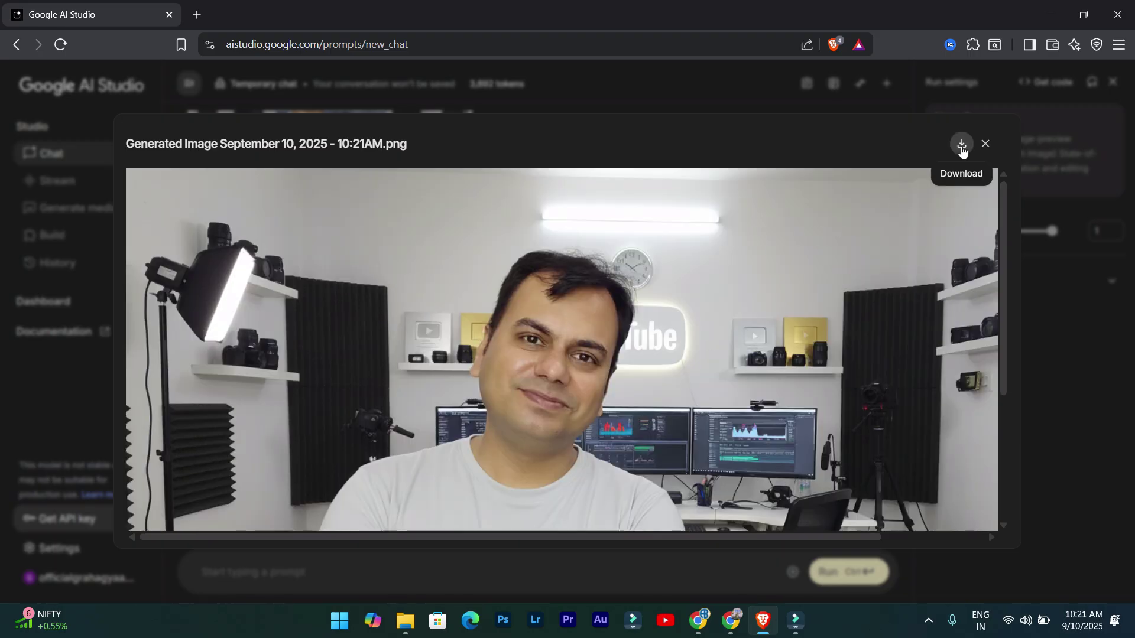
click(987, 143)
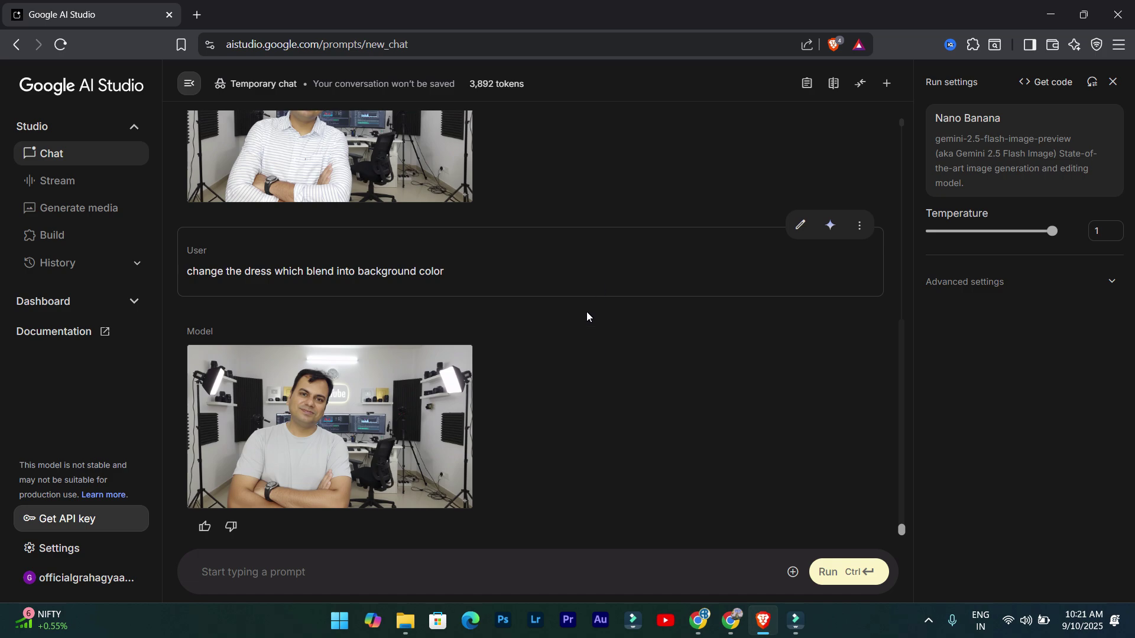
Attach the dark suit and tie picture from the capcut folder to the next prompt.
click(793, 572)
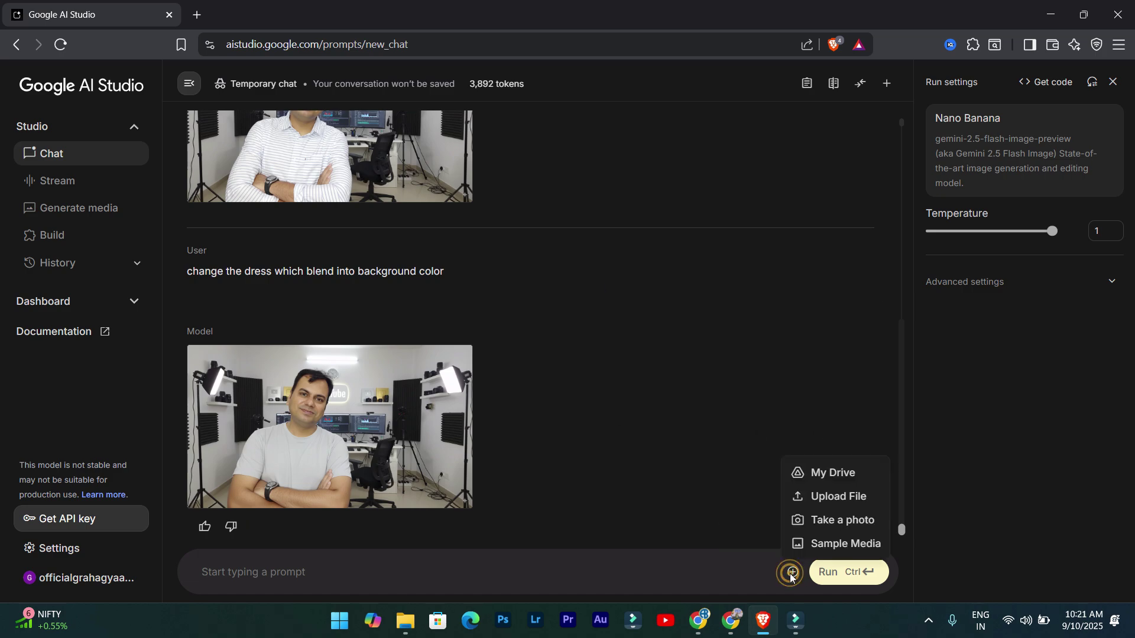
click(843, 497)
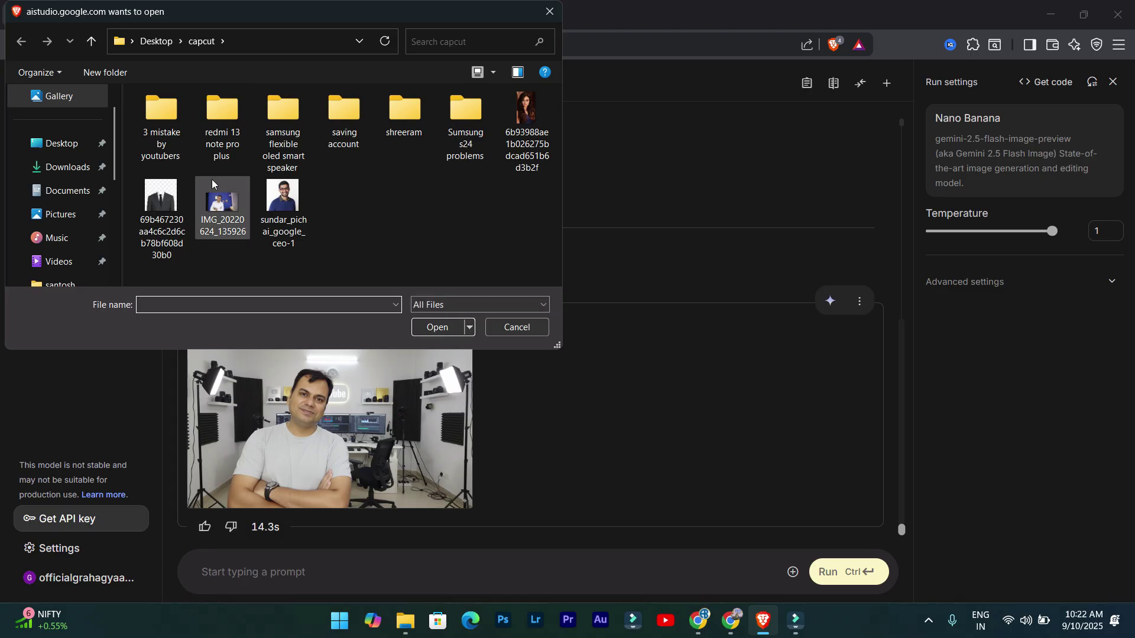
click(161, 201)
click(442, 328)
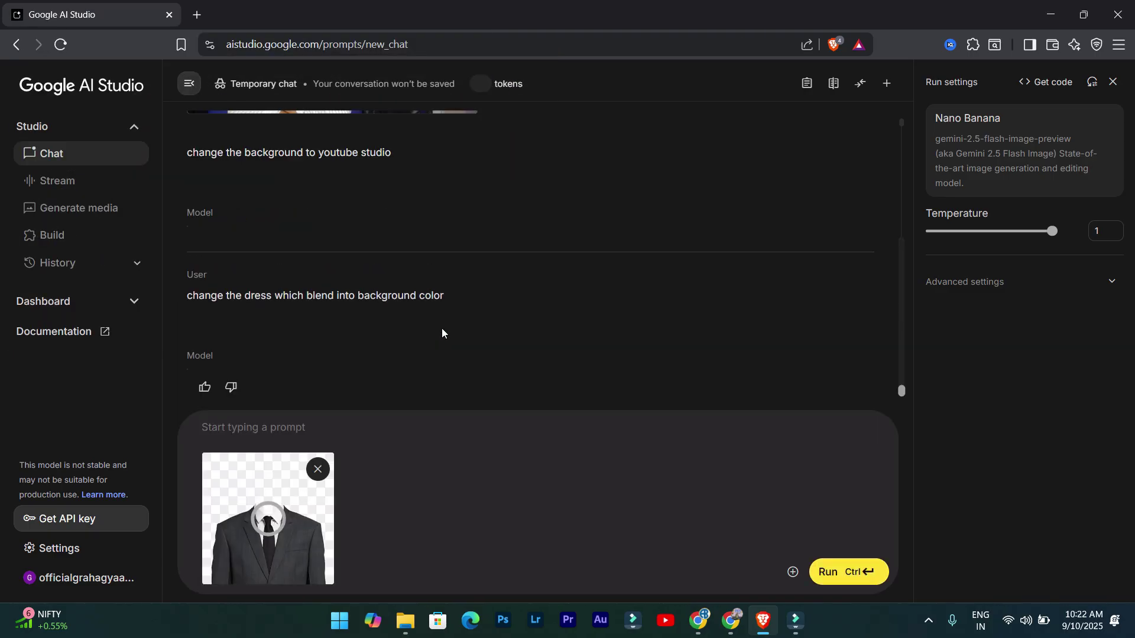
Run the prompt "change the dress with this uploaded element" together with the attached suit picture.
click(251, 429)
text(chnage)
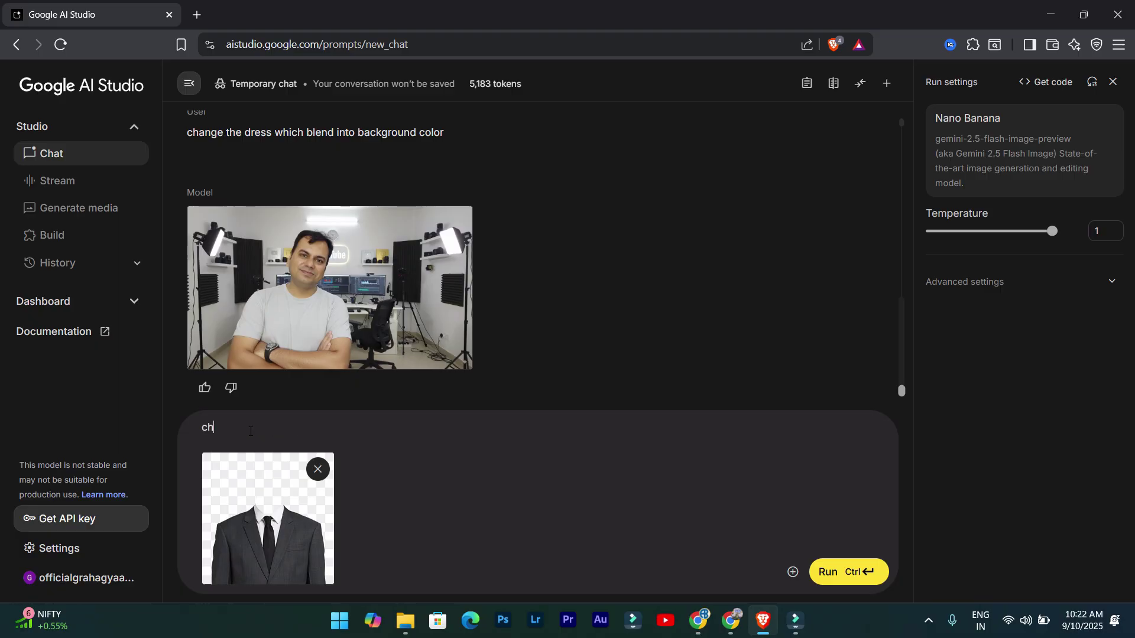
key(BackSpace)
key(BackSpace)
key(BackSpace)
key(BackSpace)
key(BackSpace)
text(change the dress with this uploaded )
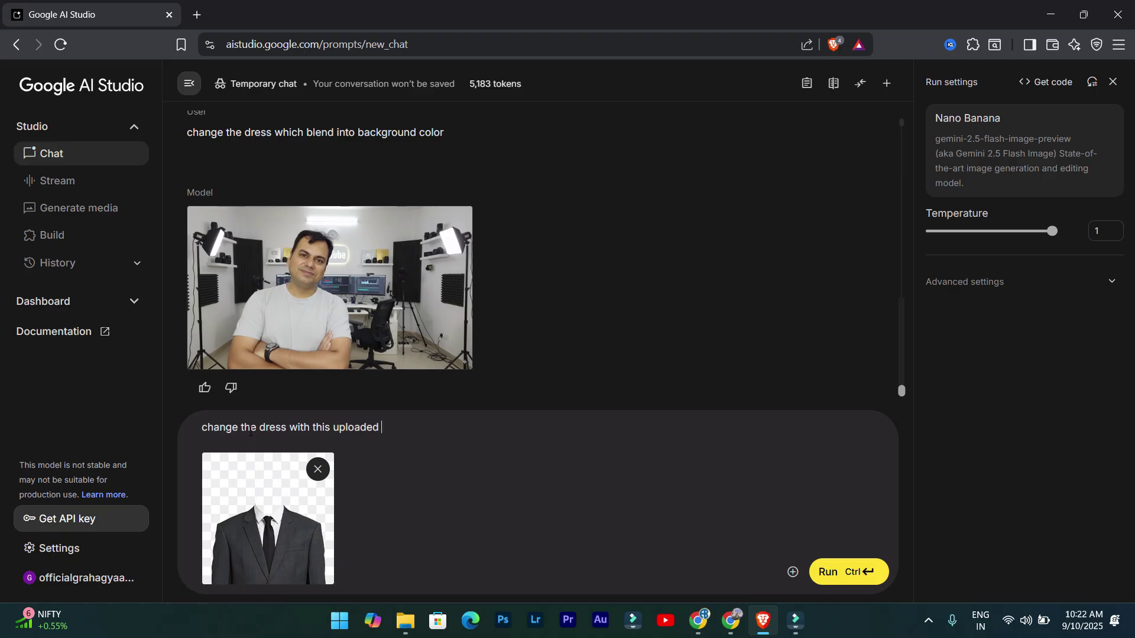
text(element)
click(829, 575)
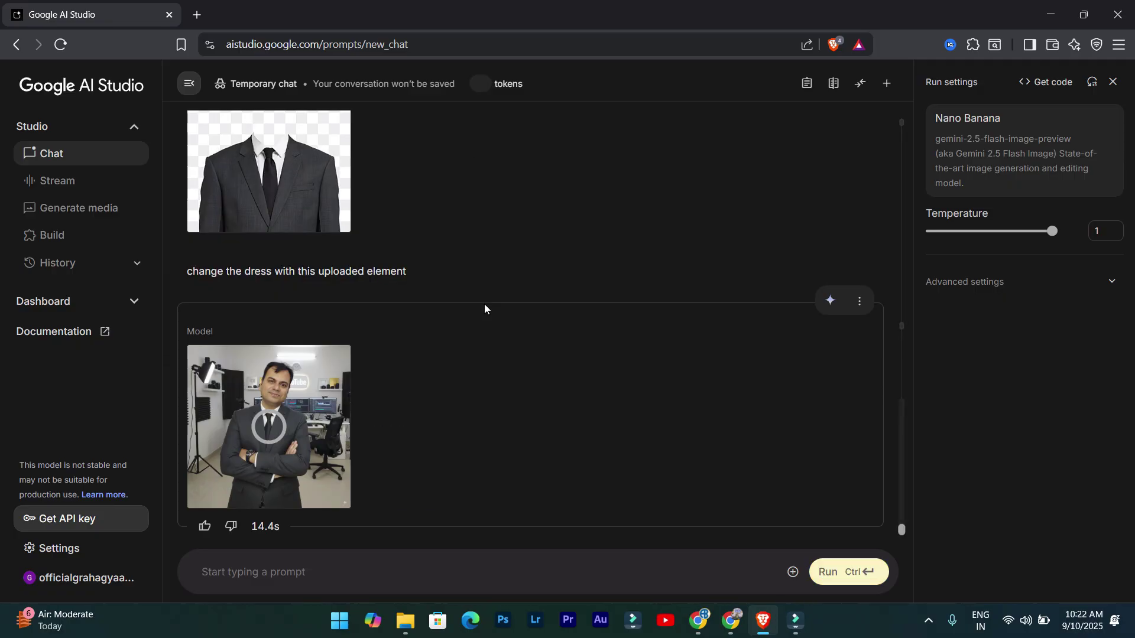
Compare the generated suit image with the earlier chat result, examine it enlarged from head to arms, and close the preview.
mouse_move(270, 433)
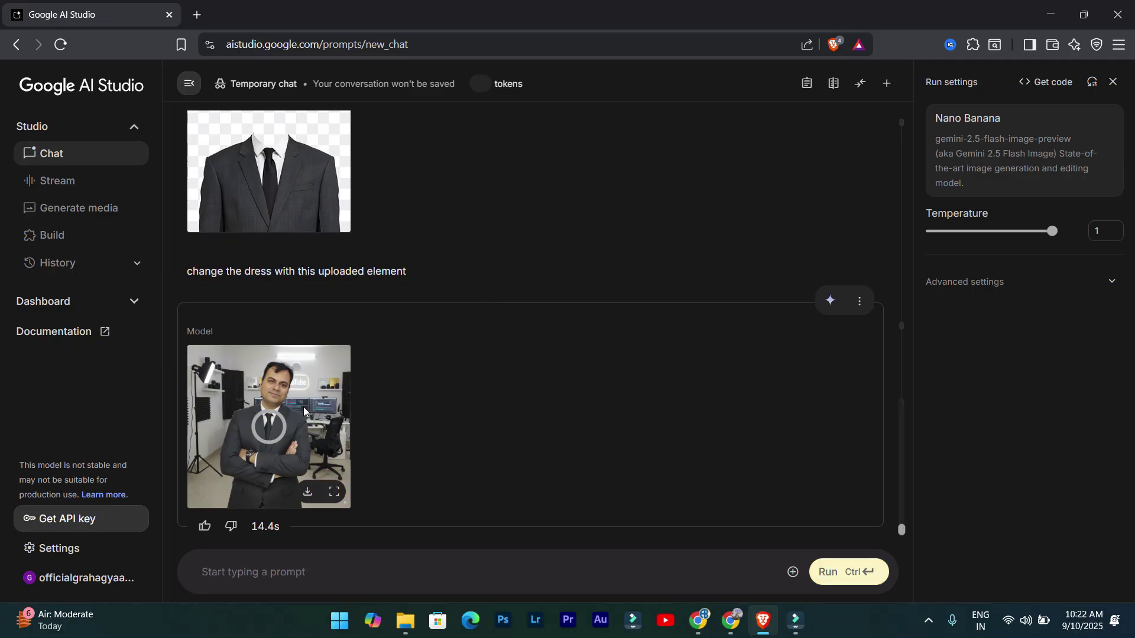
scroll(296, 389, up, 5)
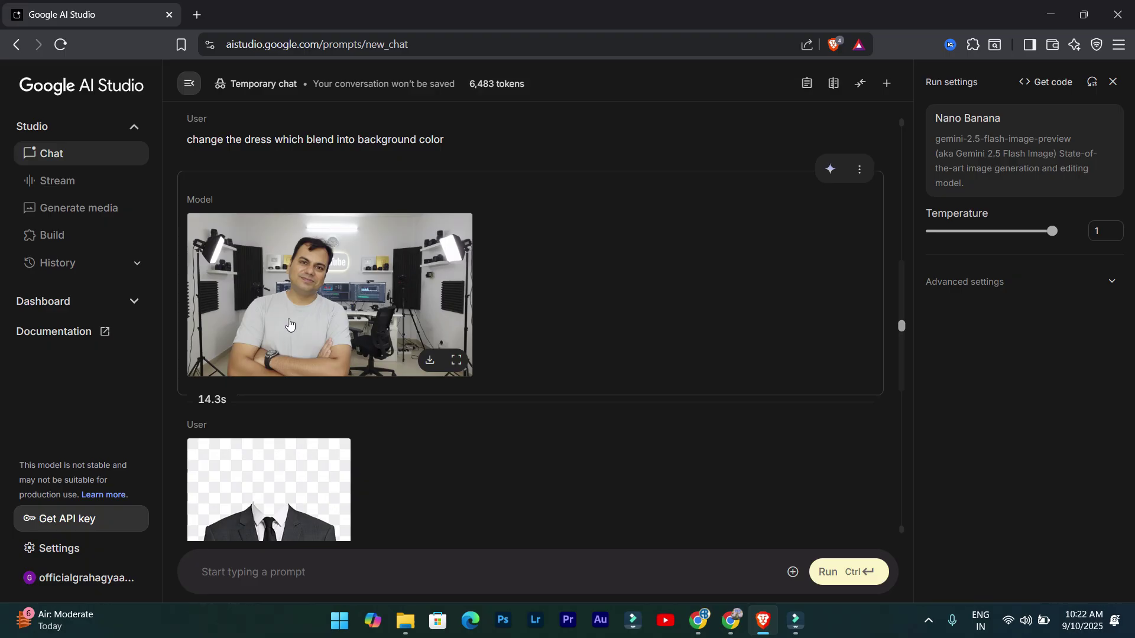
mouse_move(807, 627)
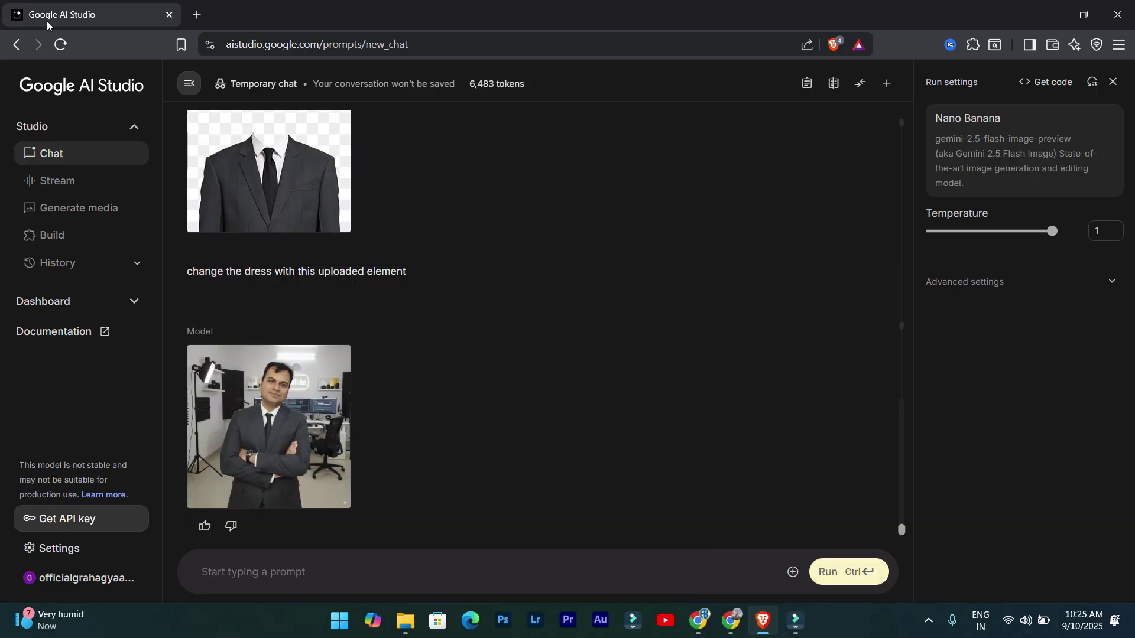
click(278, 388)
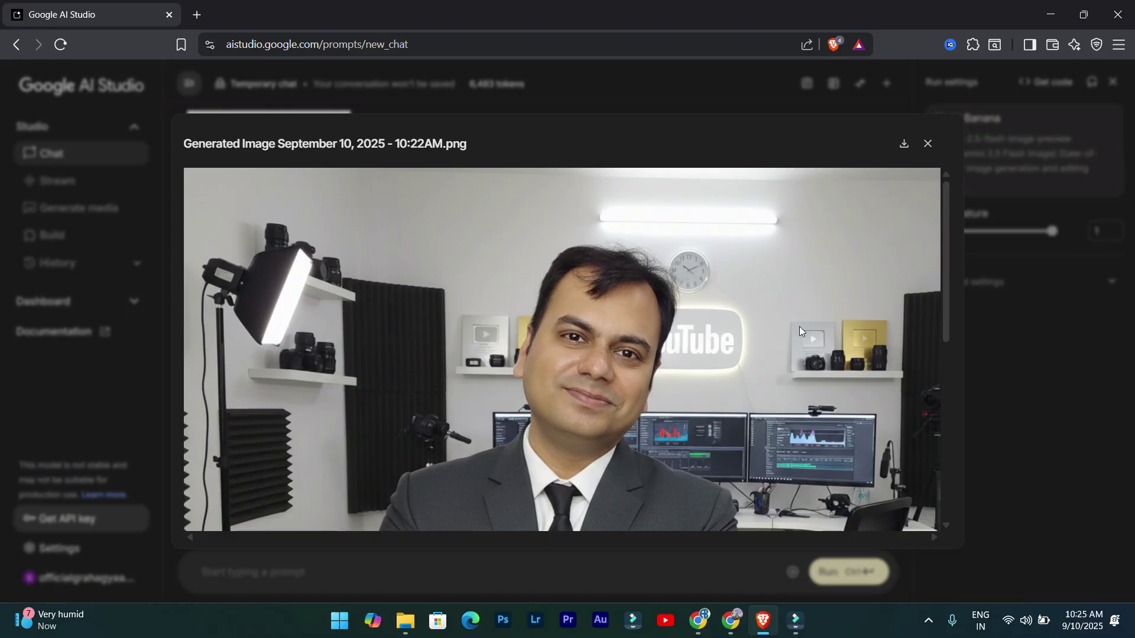
scroll(628, 354, down, 8)
scroll(630, 354, up, 8)
click(928, 144)
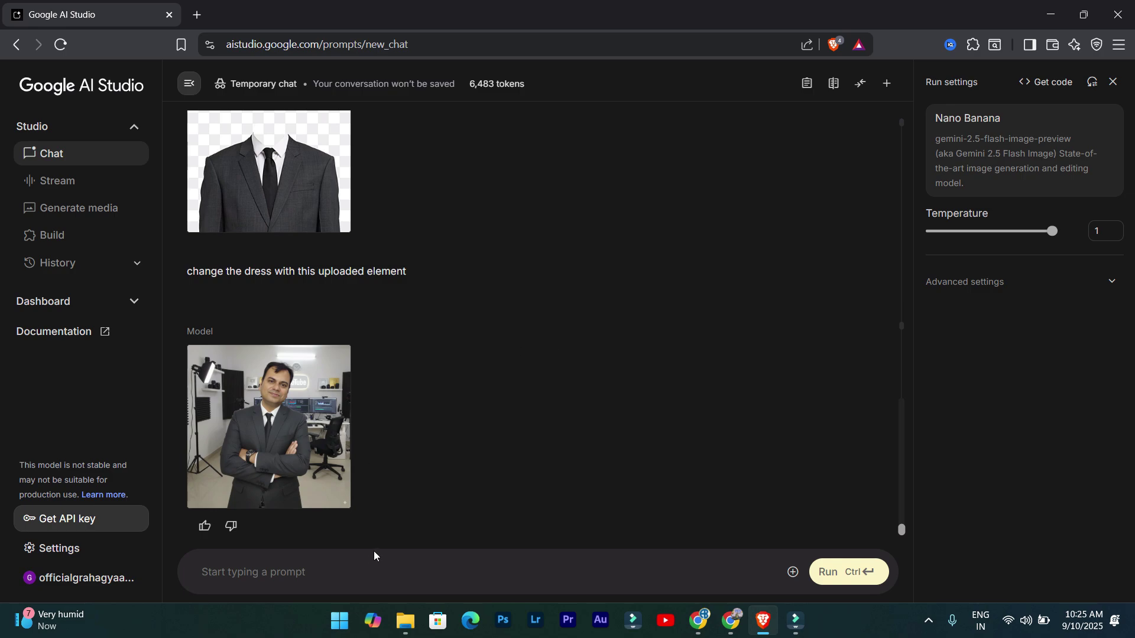
Run the follow-up prompt "change the background to google india office" in the same chat.
click(363, 572)
text(c)
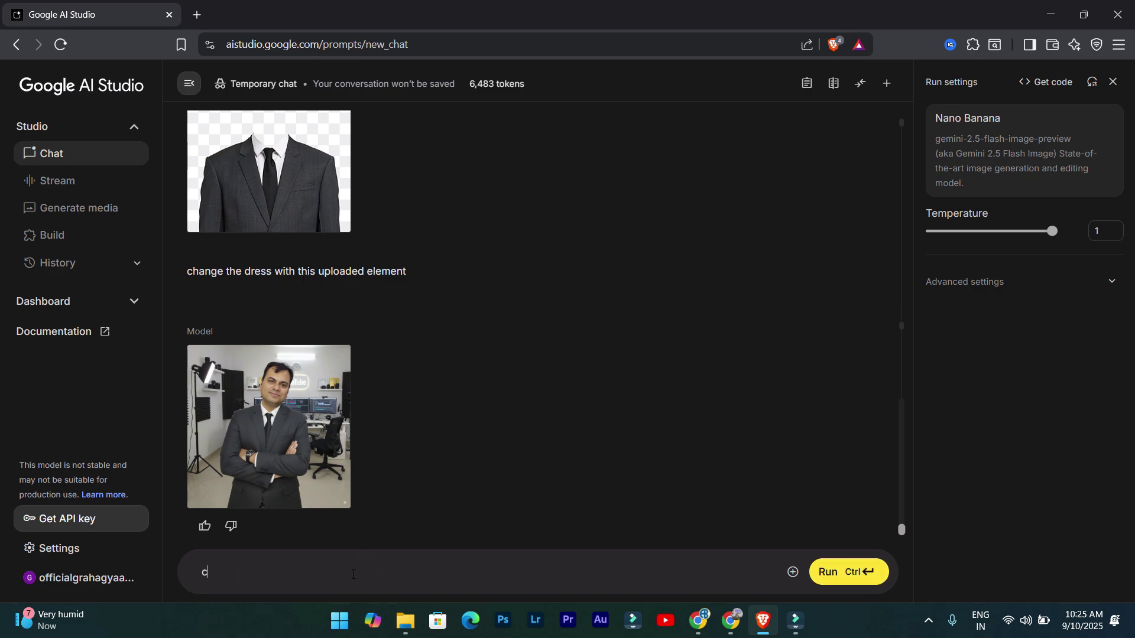
text(hange the backgroun)
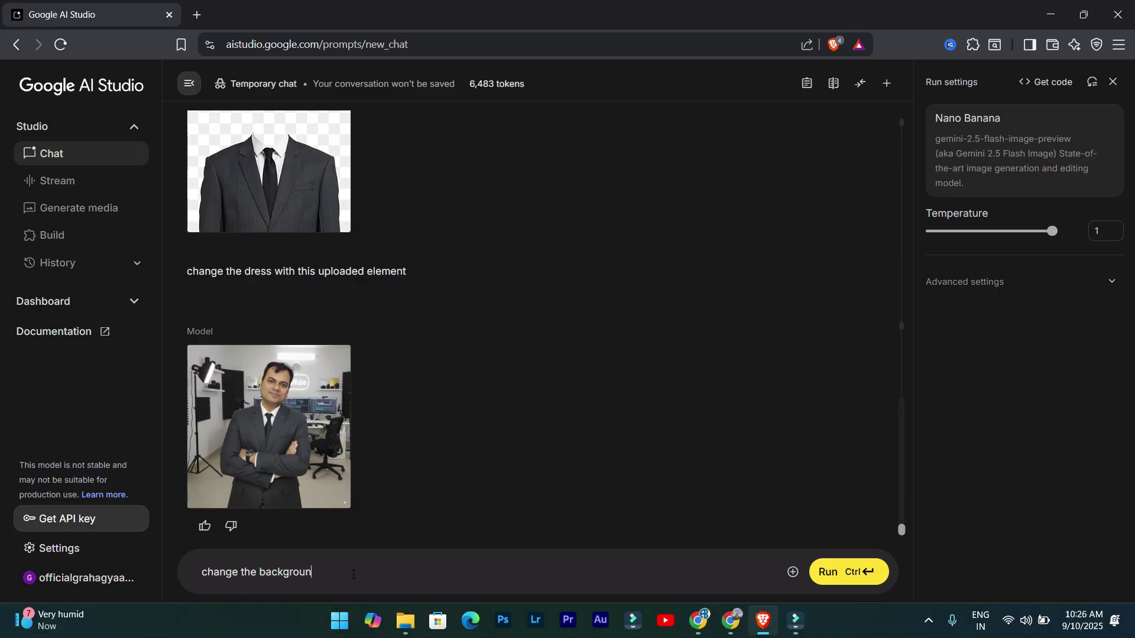
text(d to google india office)
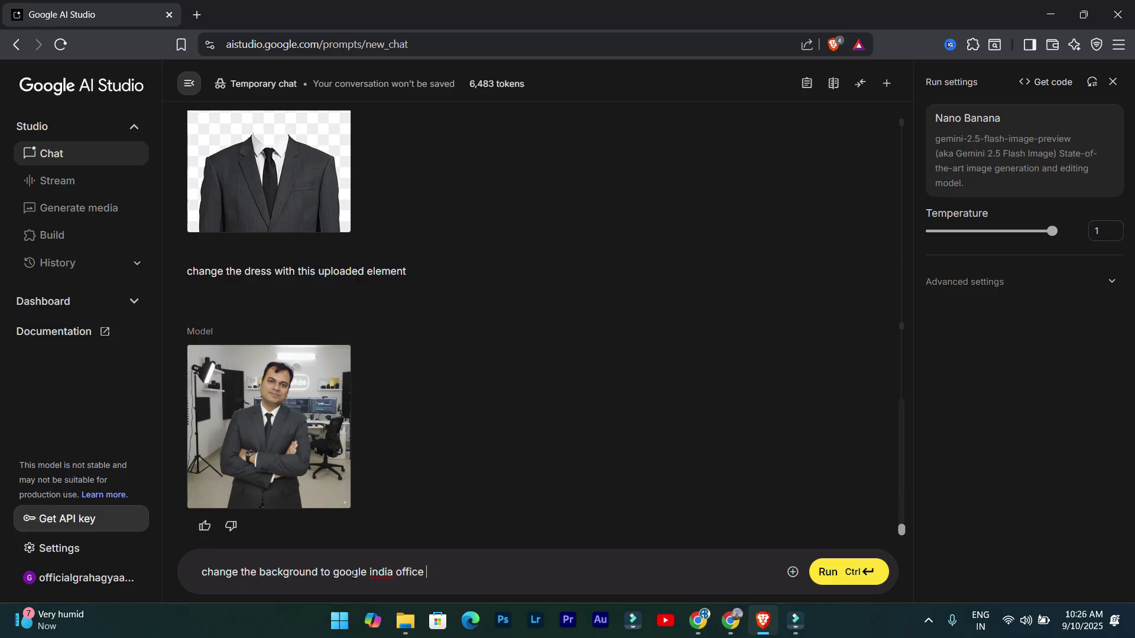
key(Return)
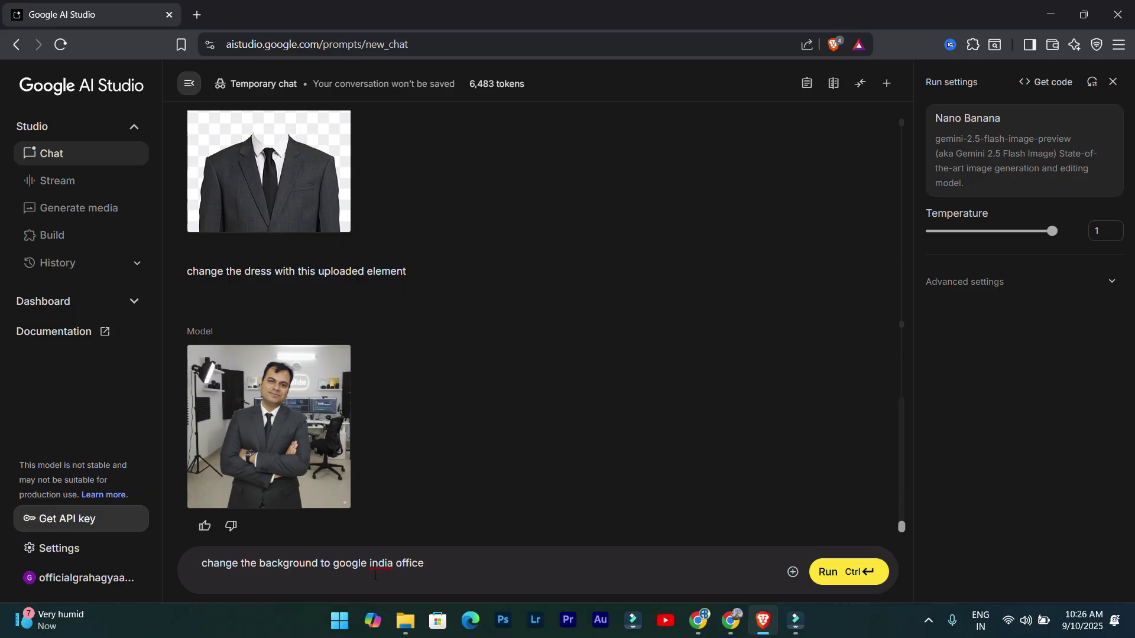
click(828, 572)
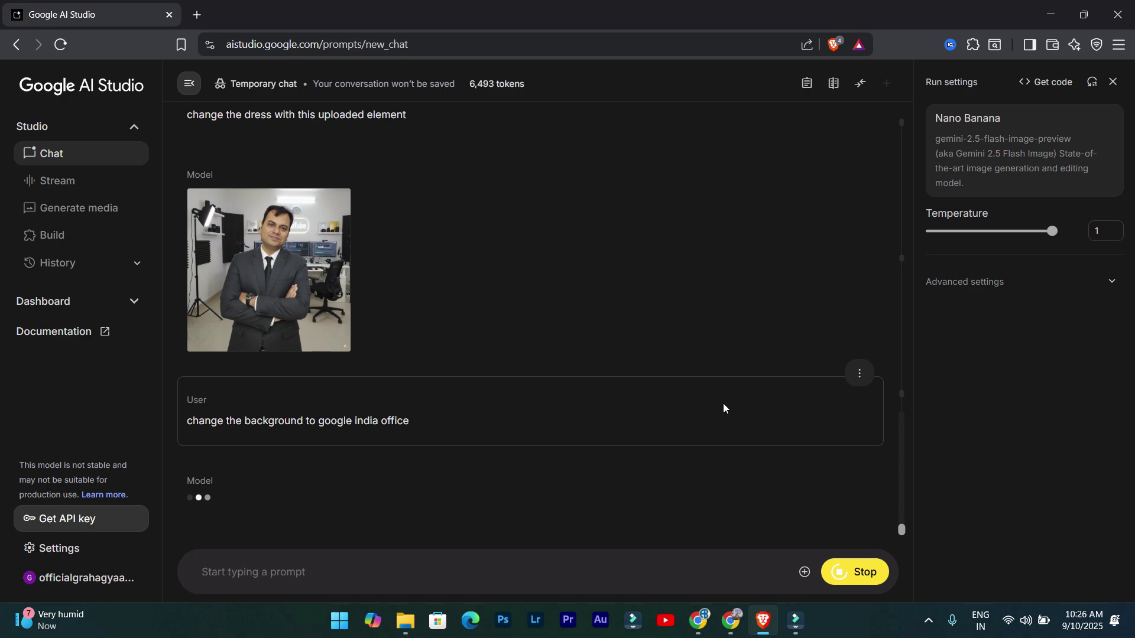
Examine the enlarged image with the Google office background from ceiling to waist, then close the preview.
scroll(645, 378, down, 2)
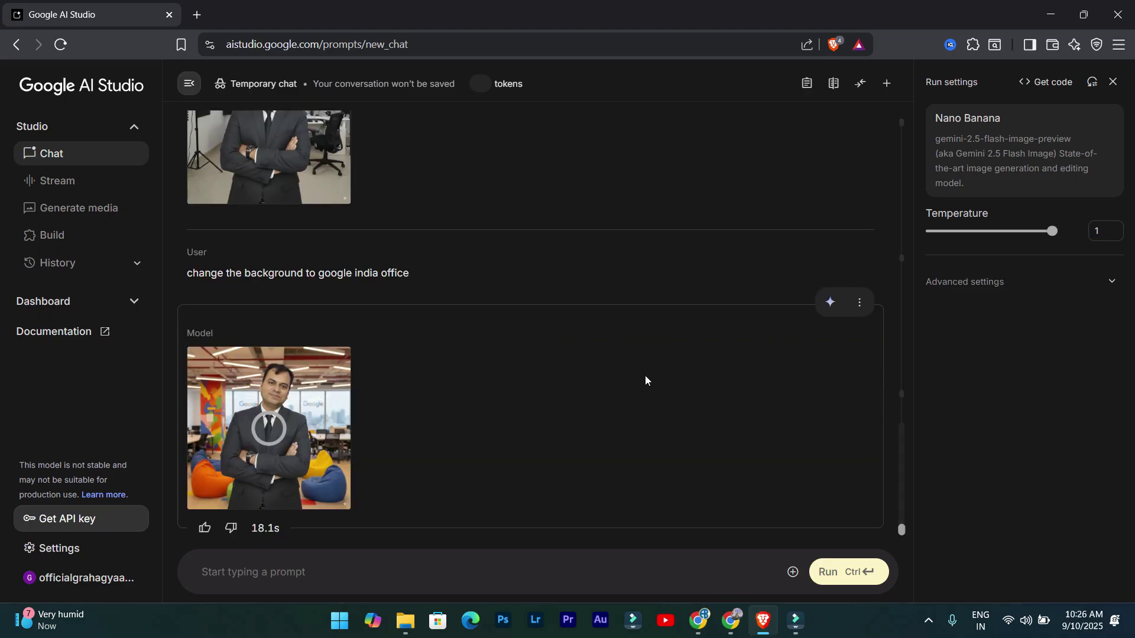
click(269, 391)
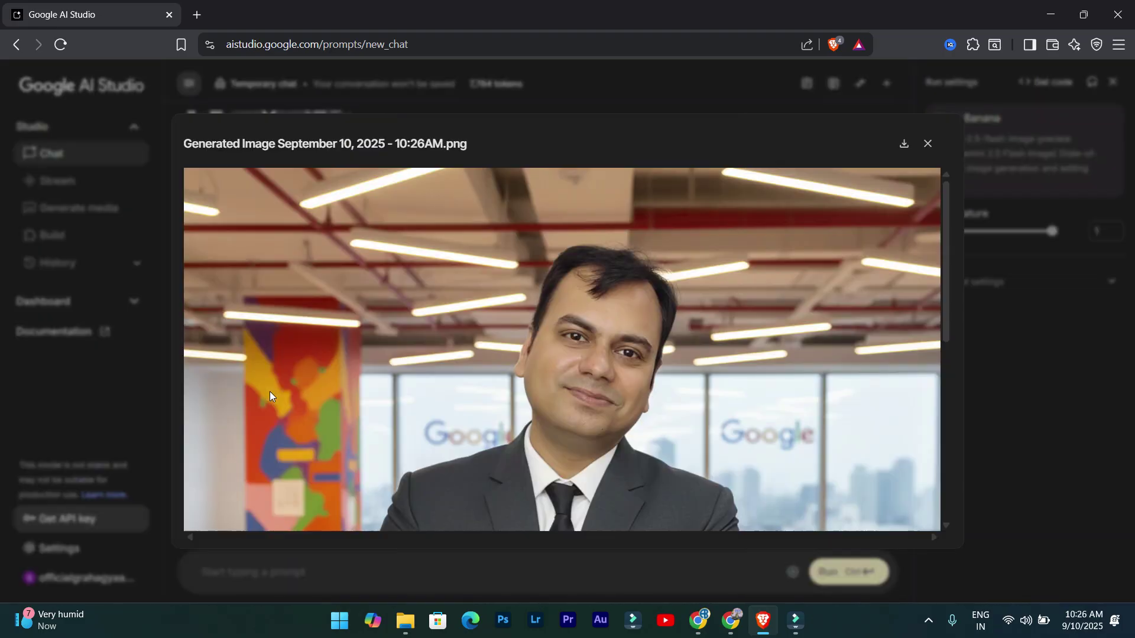
scroll(640, 375, down, 3)
scroll(638, 378, up, 3)
scroll(640, 380, down, 3)
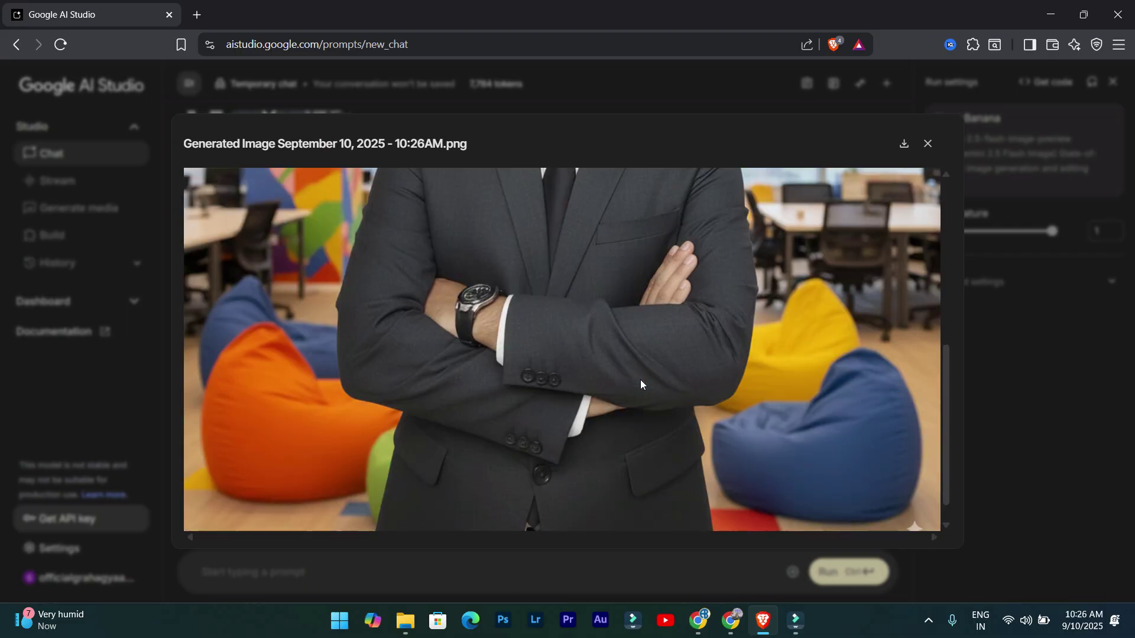
scroll(637, 385, down, 1)
scroll(636, 385, up, 3)
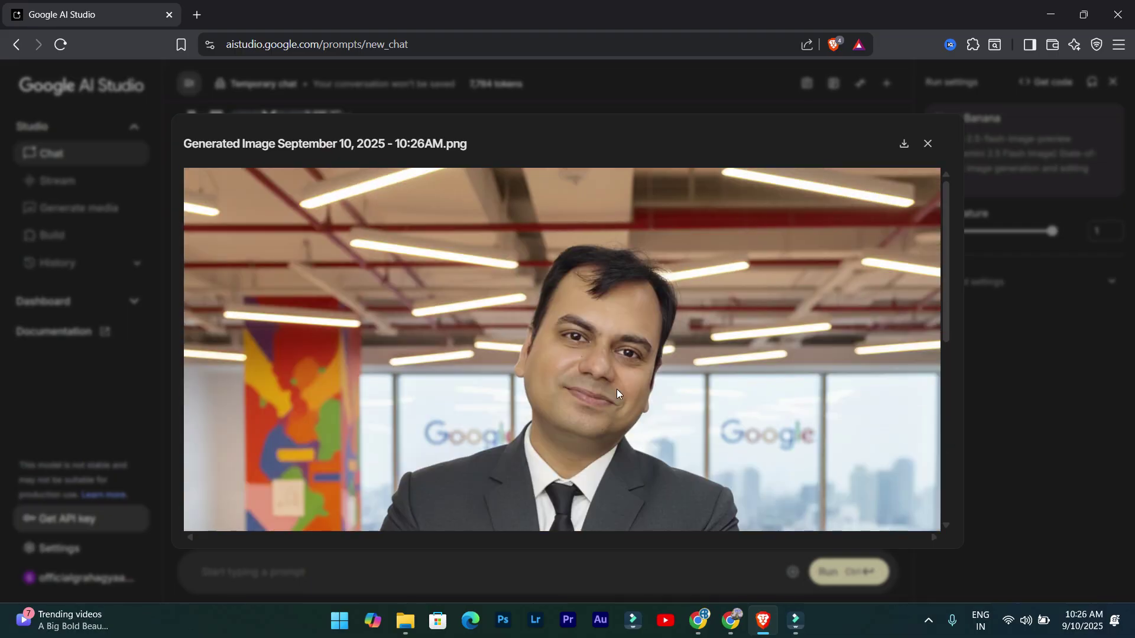
click(927, 145)
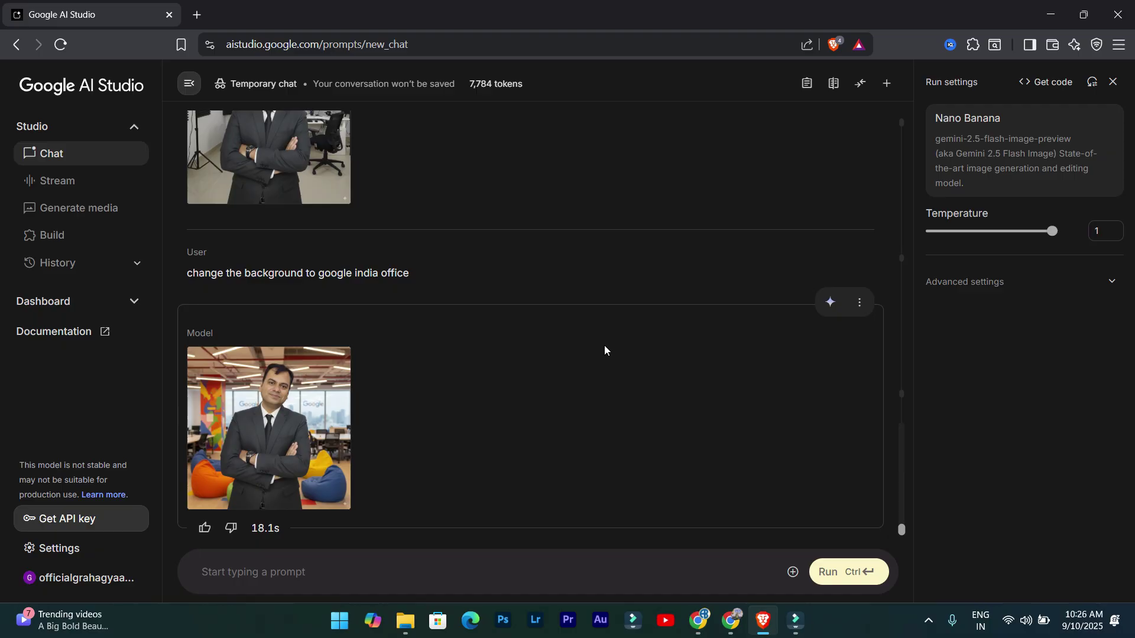
Attach the picture sundar_pichai_google_ceo-1 from the capcut folder to the next prompt.
click(793, 572)
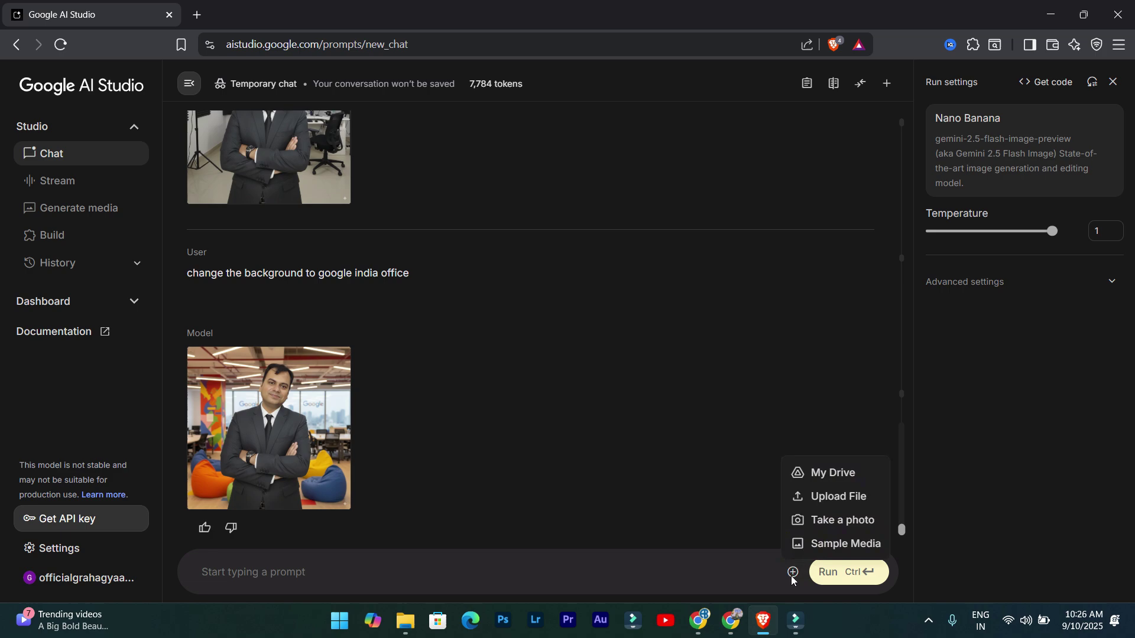
click(808, 500)
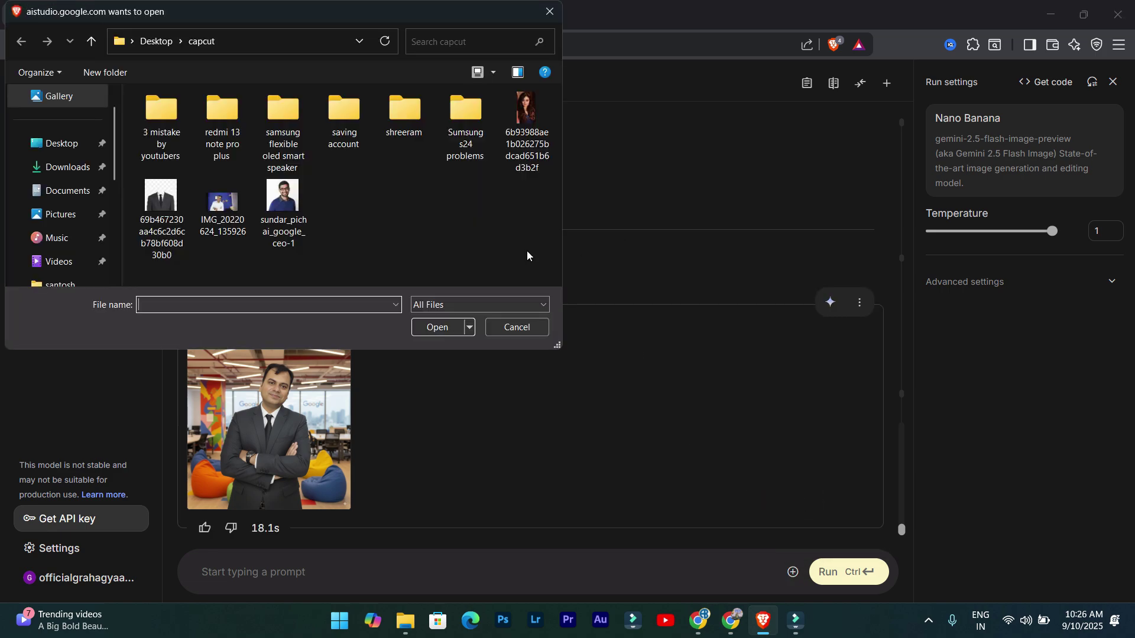
click(284, 204)
click(436, 328)
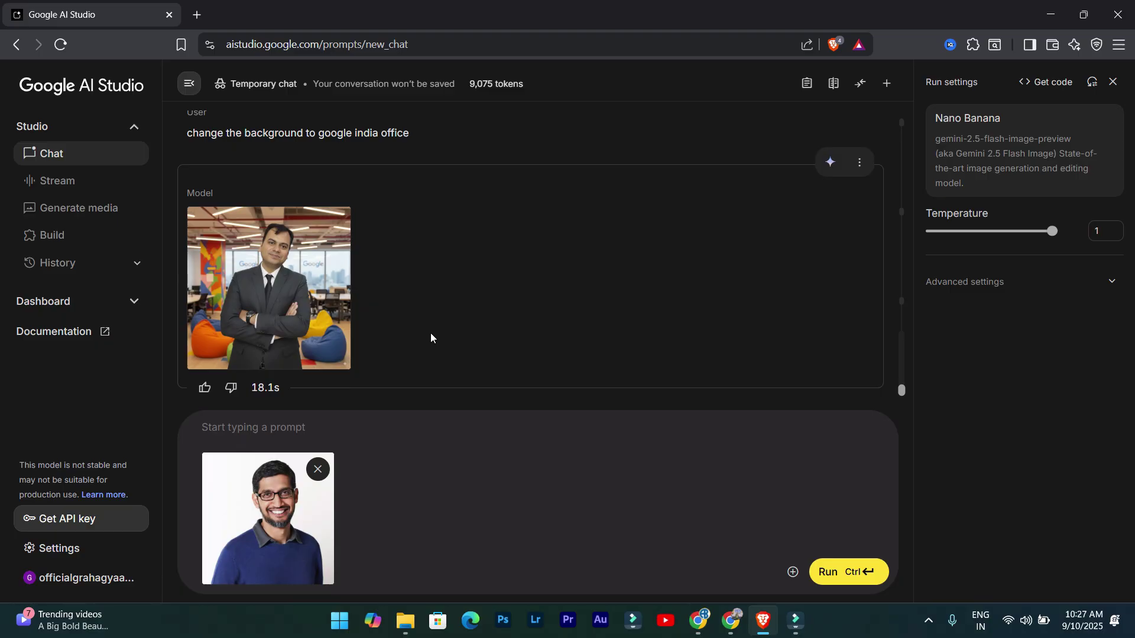
Run the prompt "add this image with above image and blend with background , look like they do discussion" with the attached portrait.
click(346, 430)
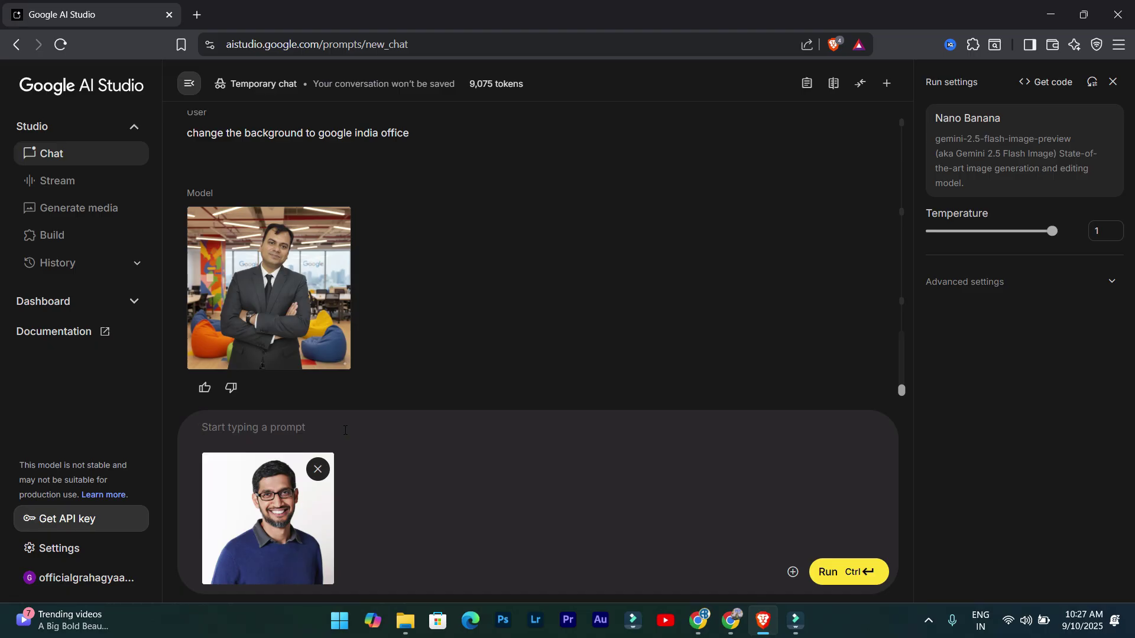
text(add this image with )
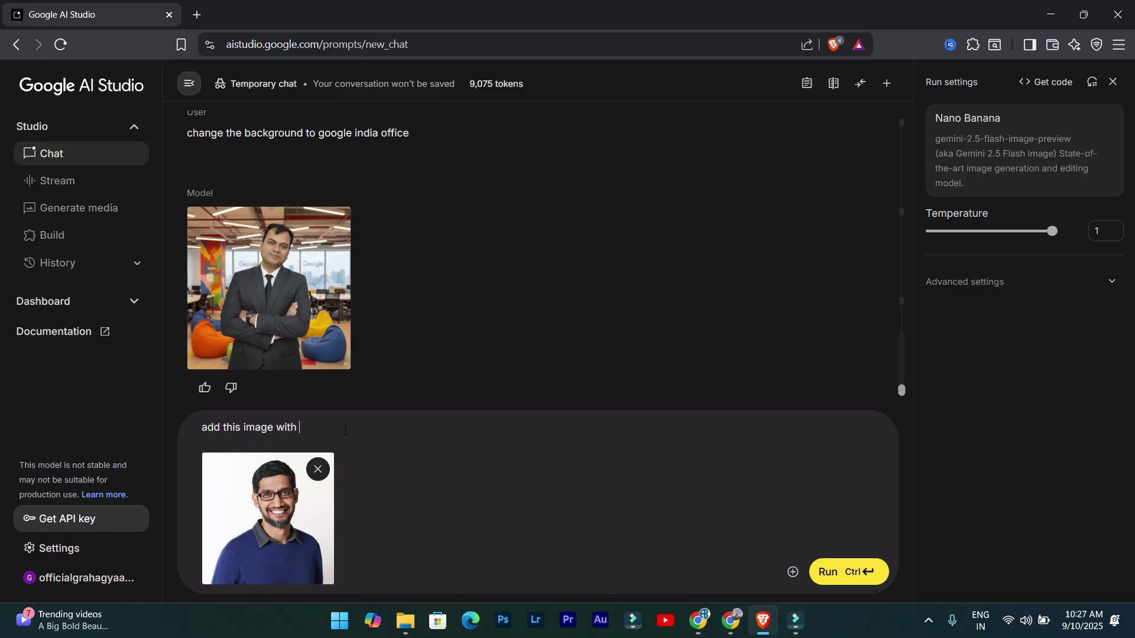
text(above image and blend with bac)
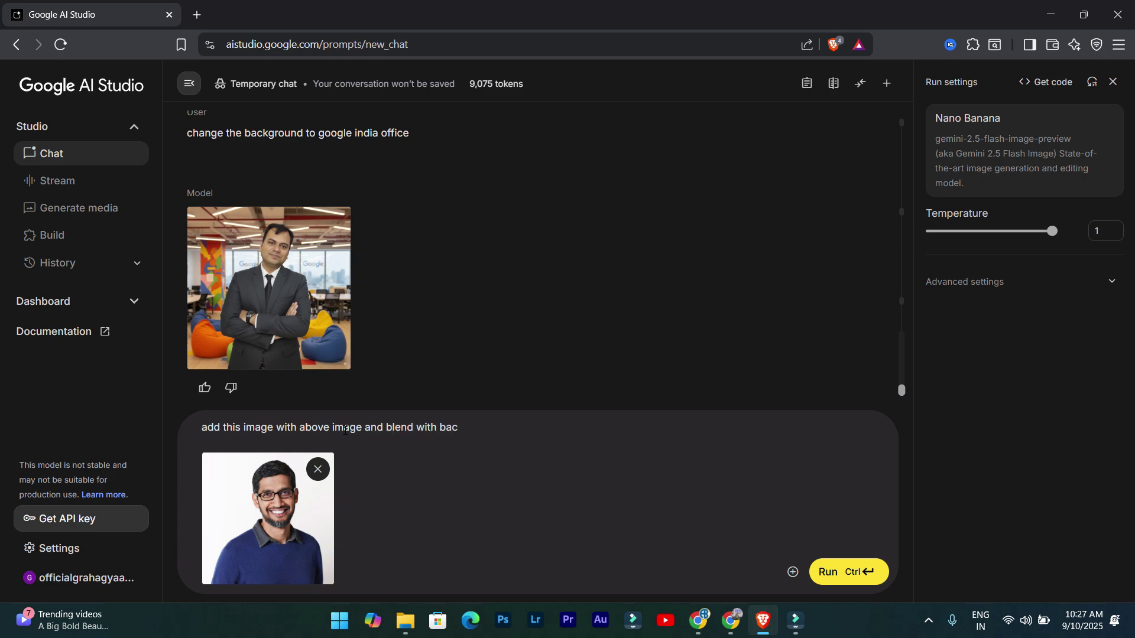
text(kground , look like they)
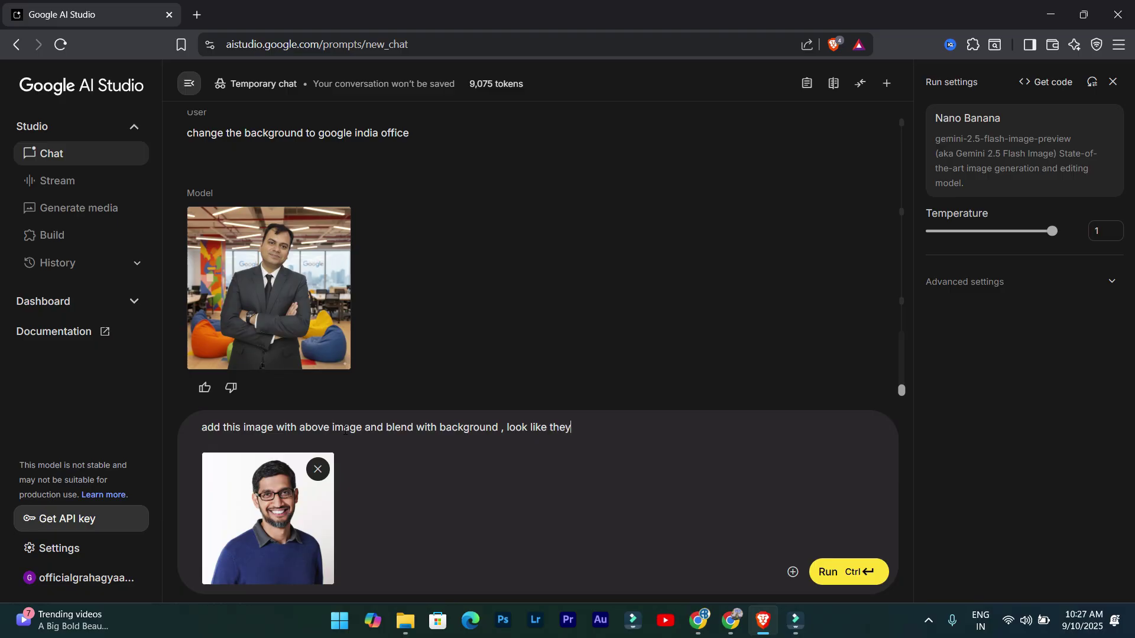
text( do discc)
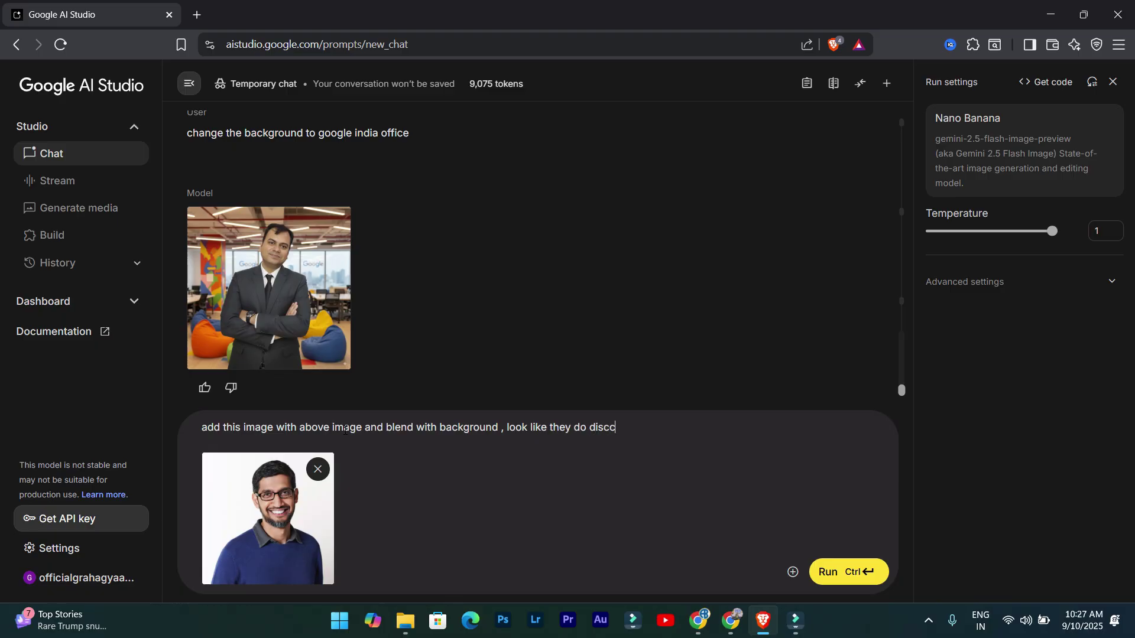
key(BackSpace)
key(BackSpace)
text(cussion)
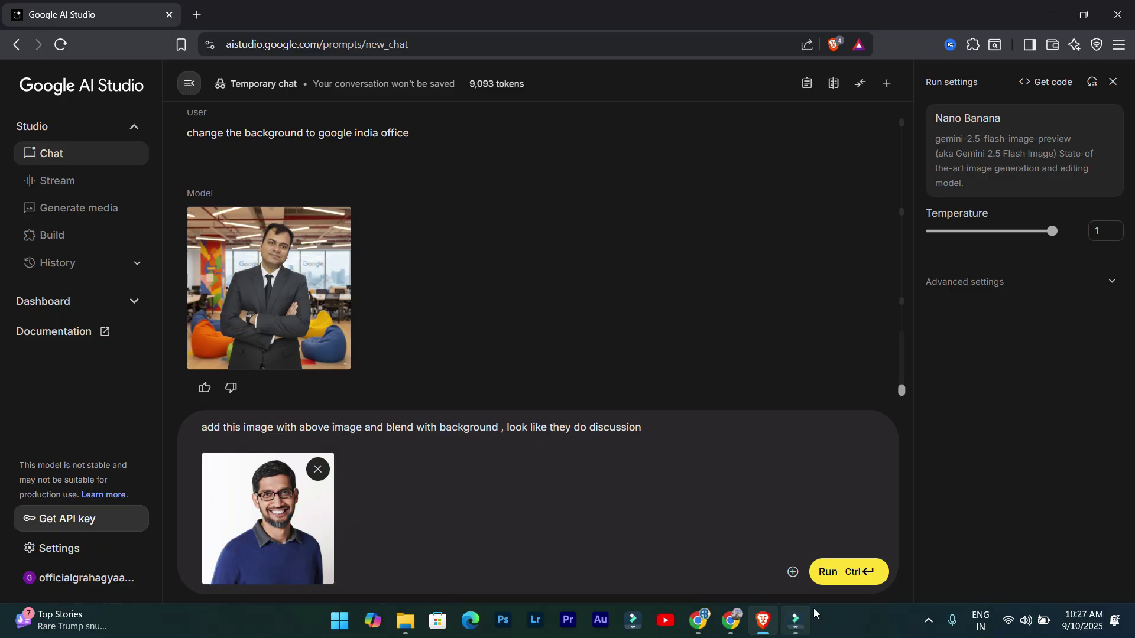
click(832, 572)
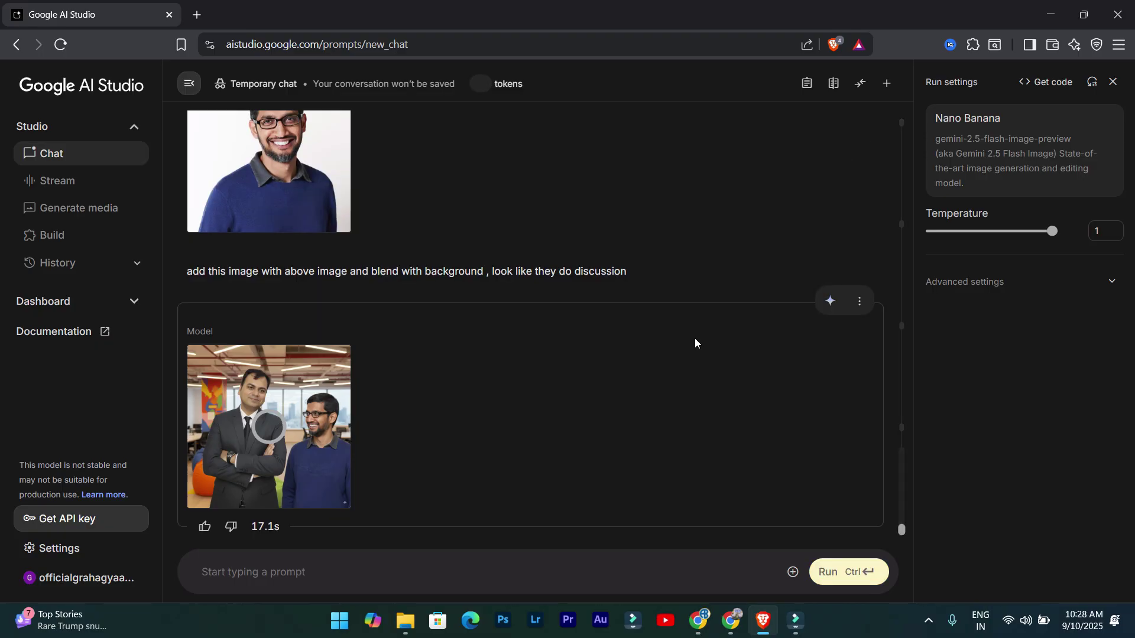
Examine the enlarged image combining both men in the office from top to bottom, then close the preview.
click(315, 394)
scroll(596, 399, down, 3)
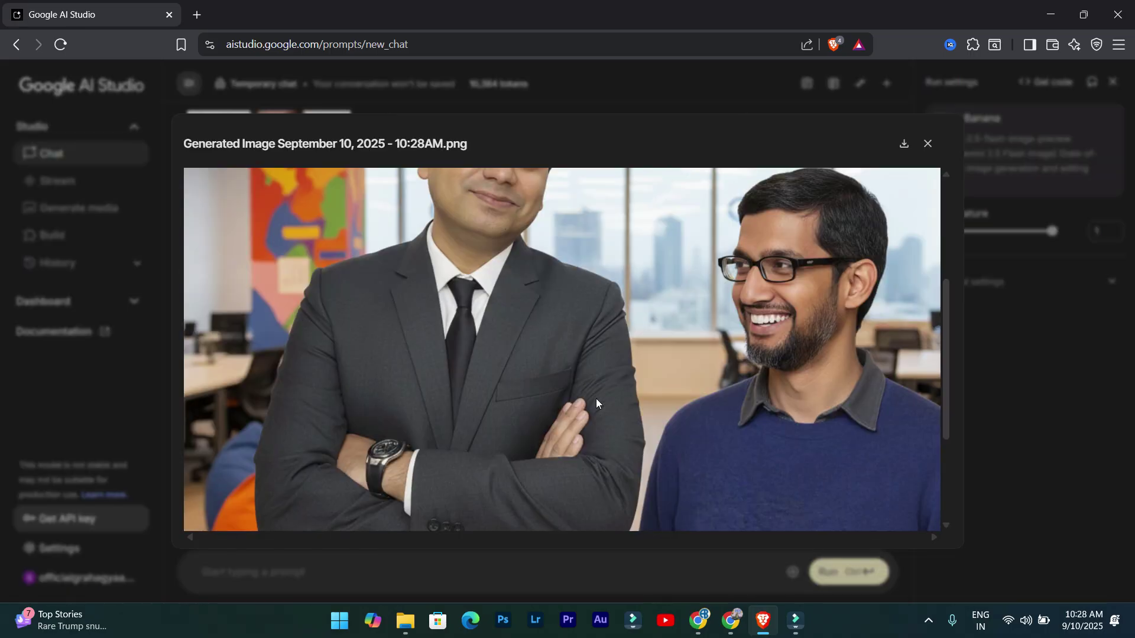
scroll(596, 399, up, 3)
scroll(596, 403, down, 2)
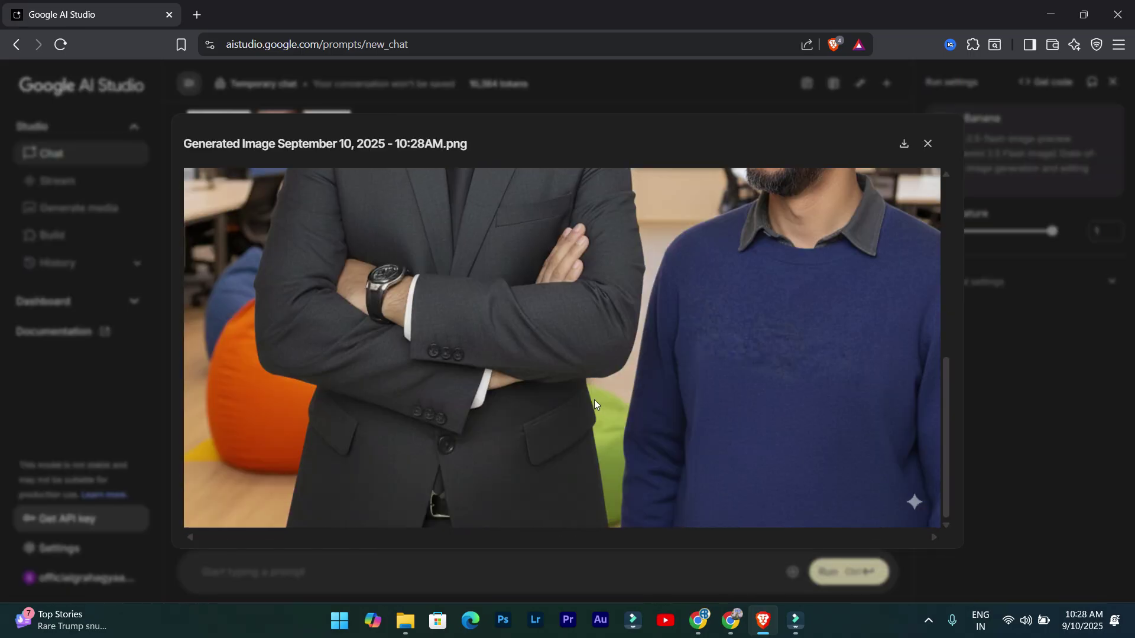
click(594, 400)
click(595, 400)
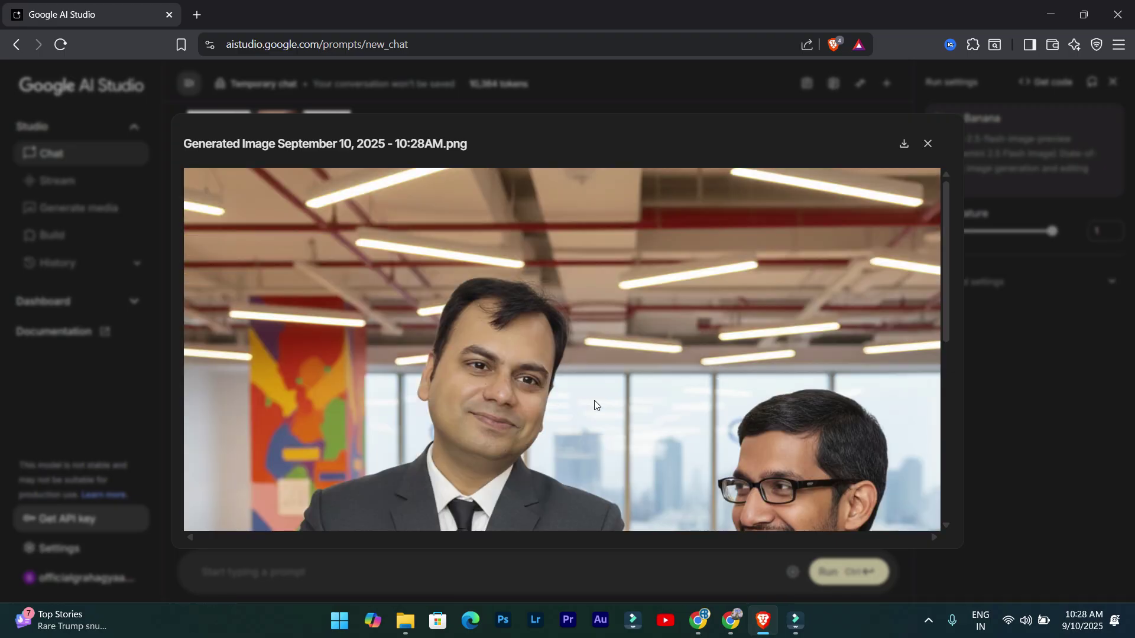
scroll(828, 267, down, 3)
click(928, 144)
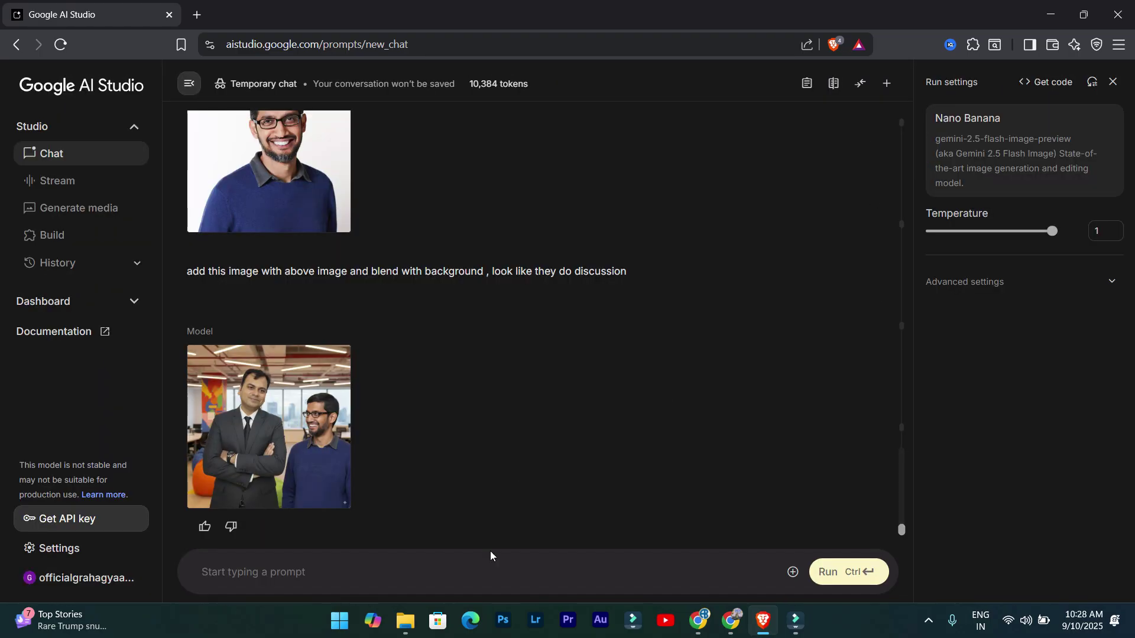
Re-examine the enlarged image of both men in the office, comparing faces, clothing and blending, then close the preview.
click(304, 421)
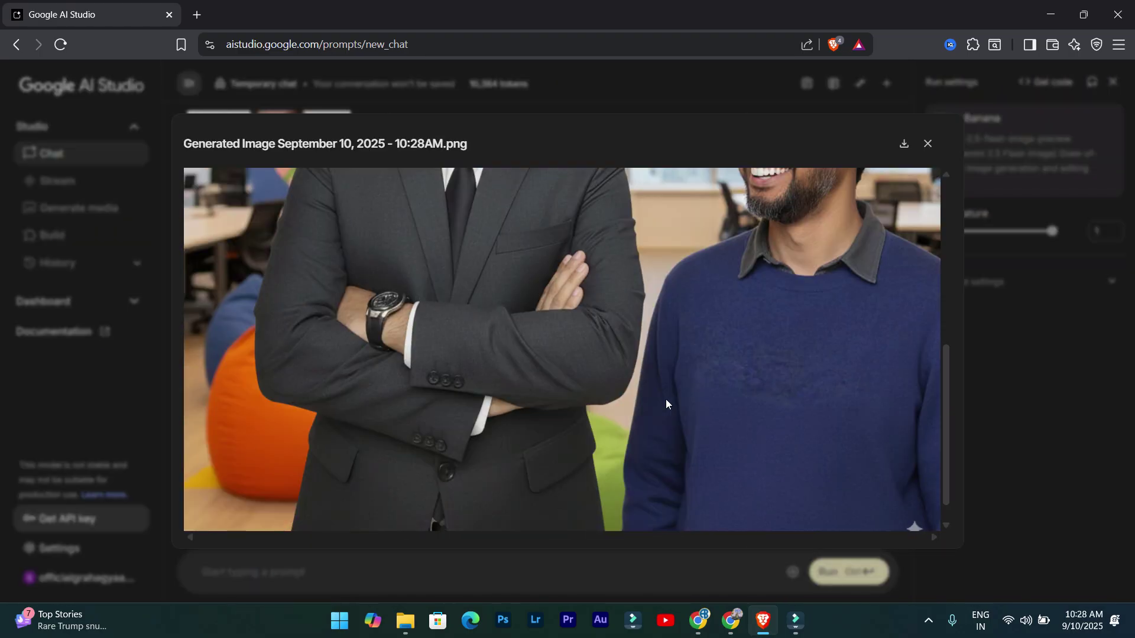
scroll(665, 399, down, 5)
scroll(661, 401, up, 5)
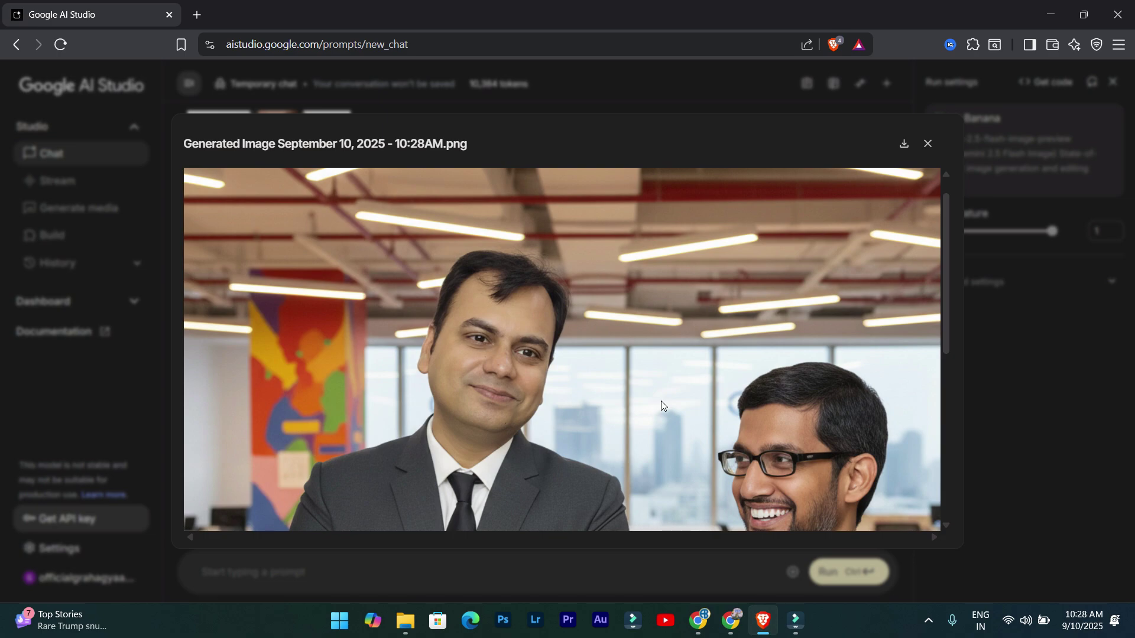
scroll(808, 417, down, 3)
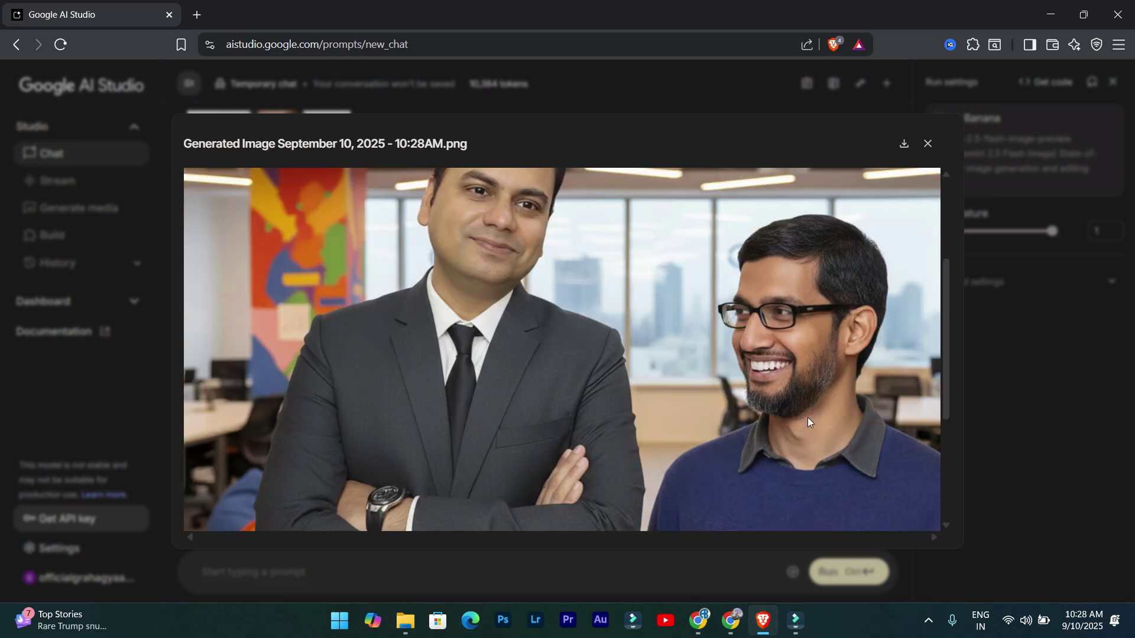
scroll(638, 388, up, 3)
scroll(647, 391, down, 3)
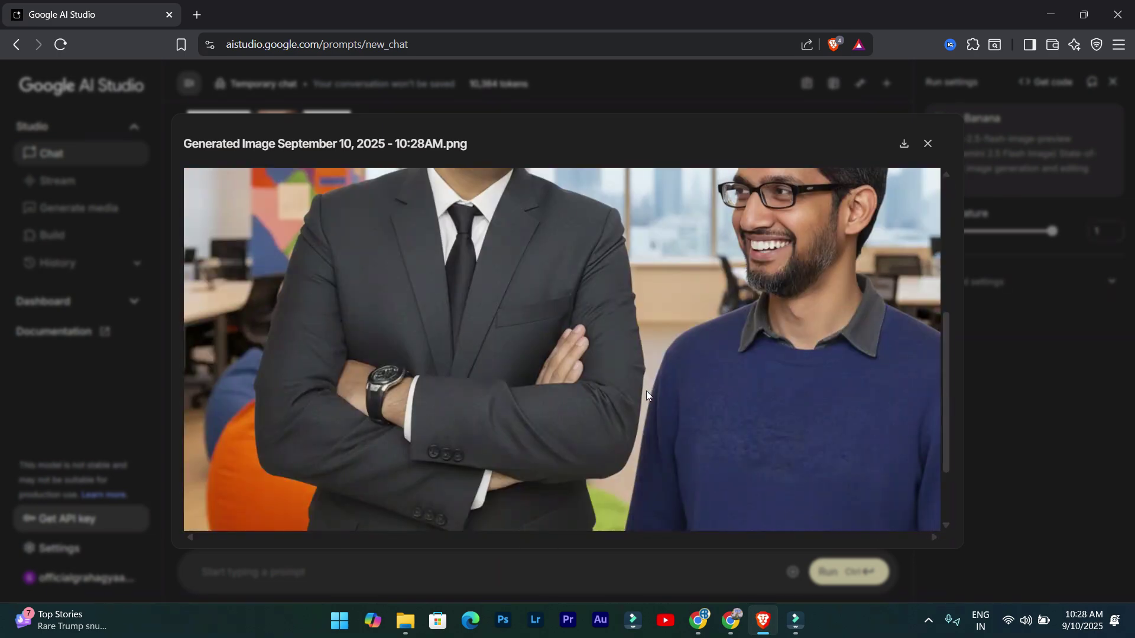
scroll(647, 391, up, 3)
click(927, 144)
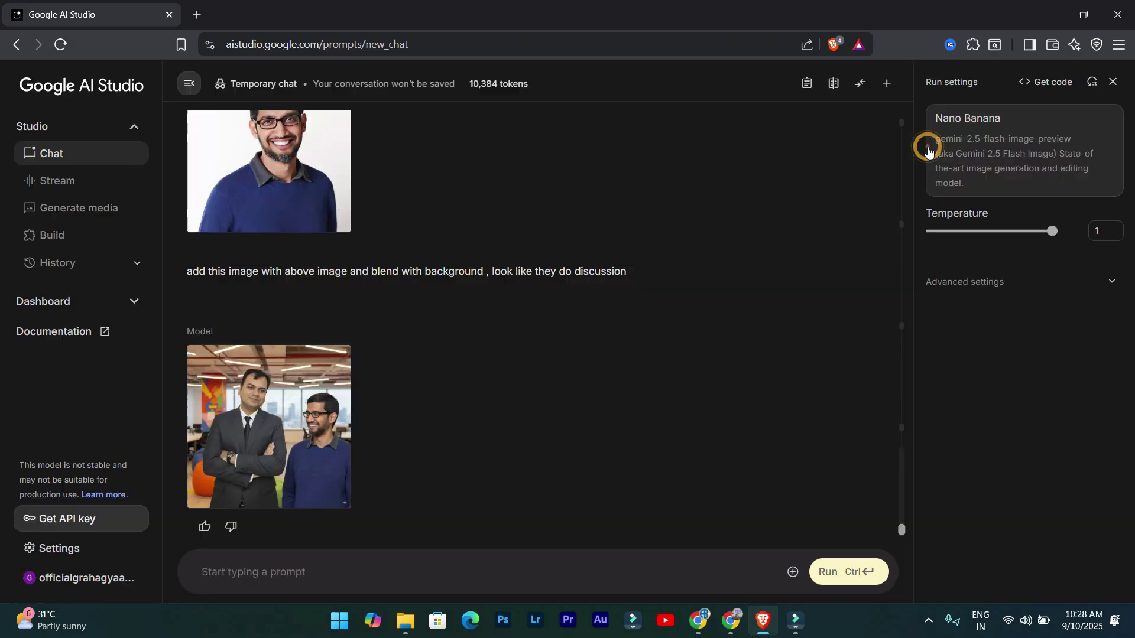
Run the prompt "full pose" on the combined office image.
click(423, 576)
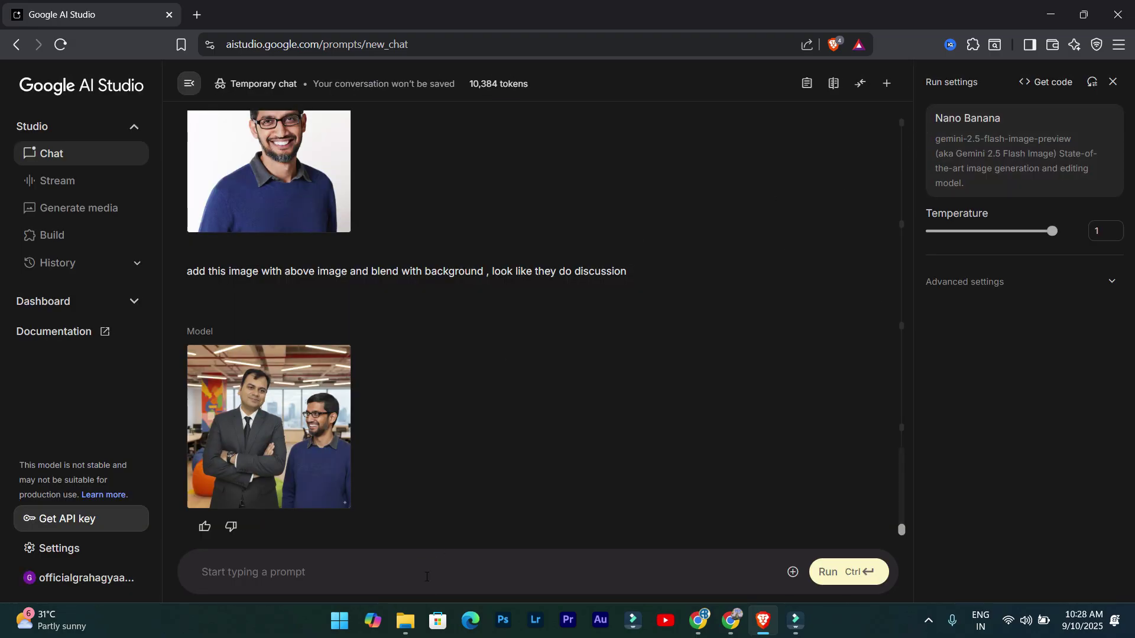
text(fu)
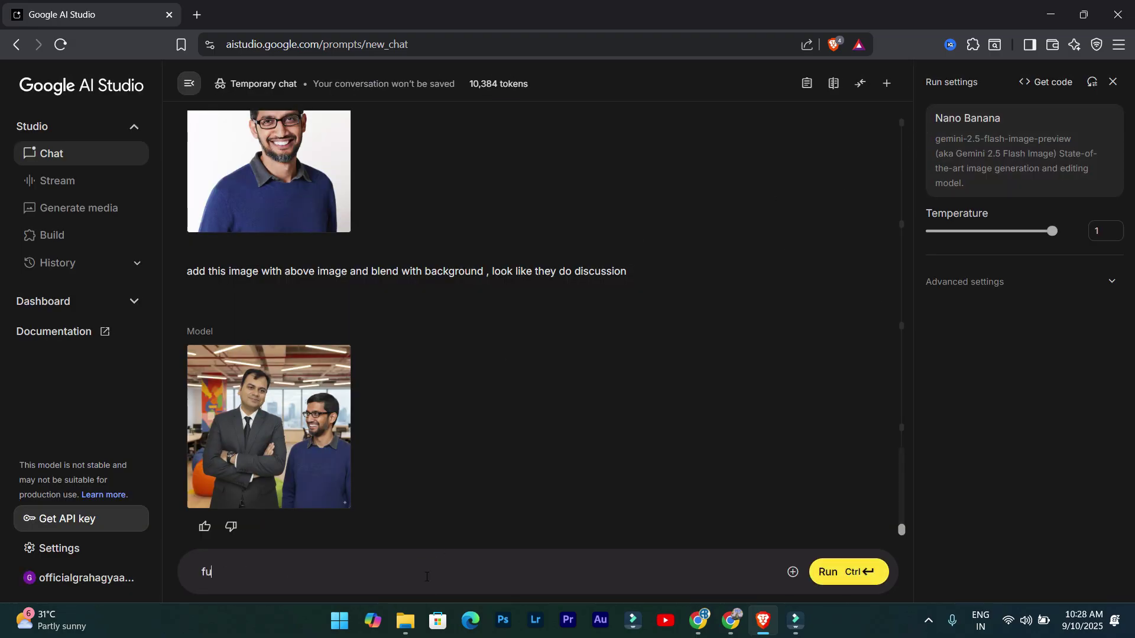
text(ll pose)
click(826, 572)
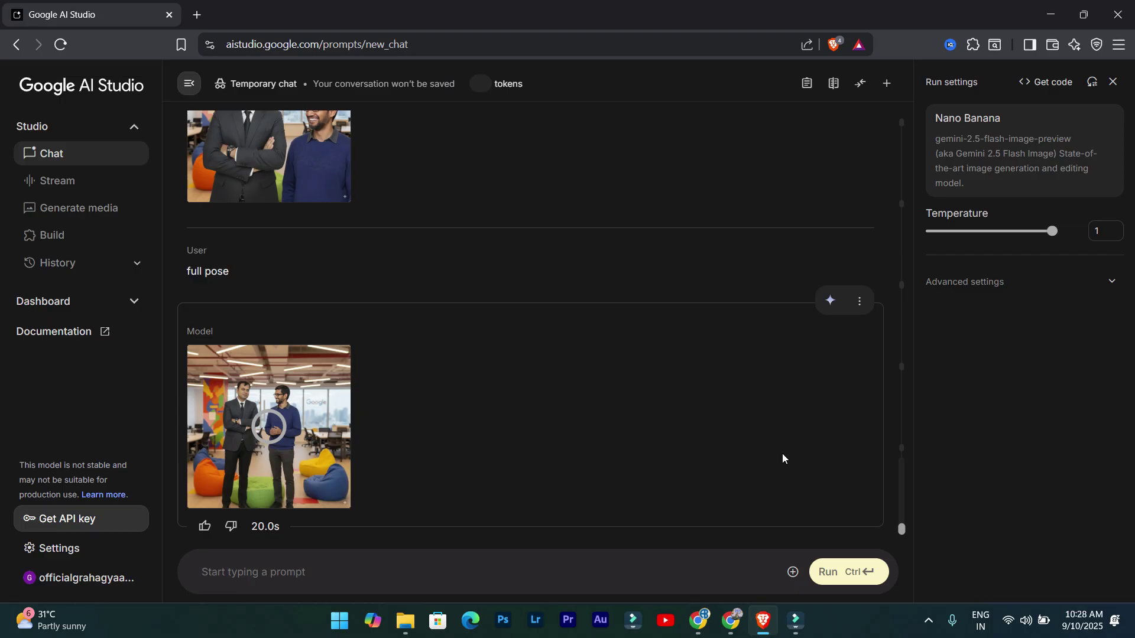
Examine the enlarged full-pose image of the two men from the ceiling down to their shoes, then close the preview.
click(309, 393)
scroll(698, 373, down, 1)
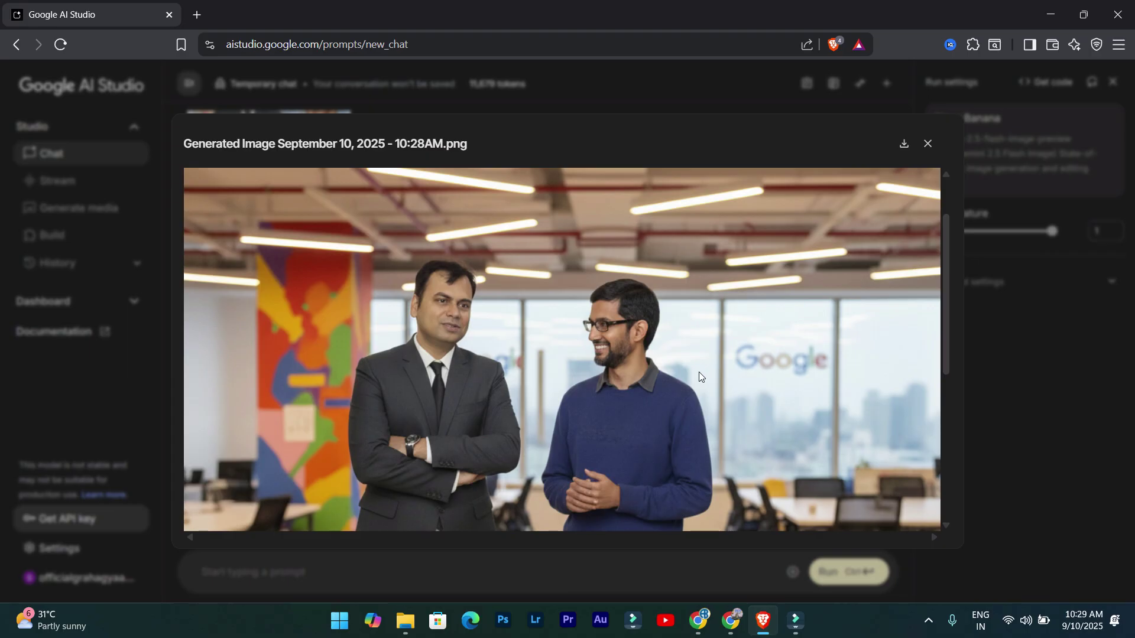
scroll(655, 375, down, 4)
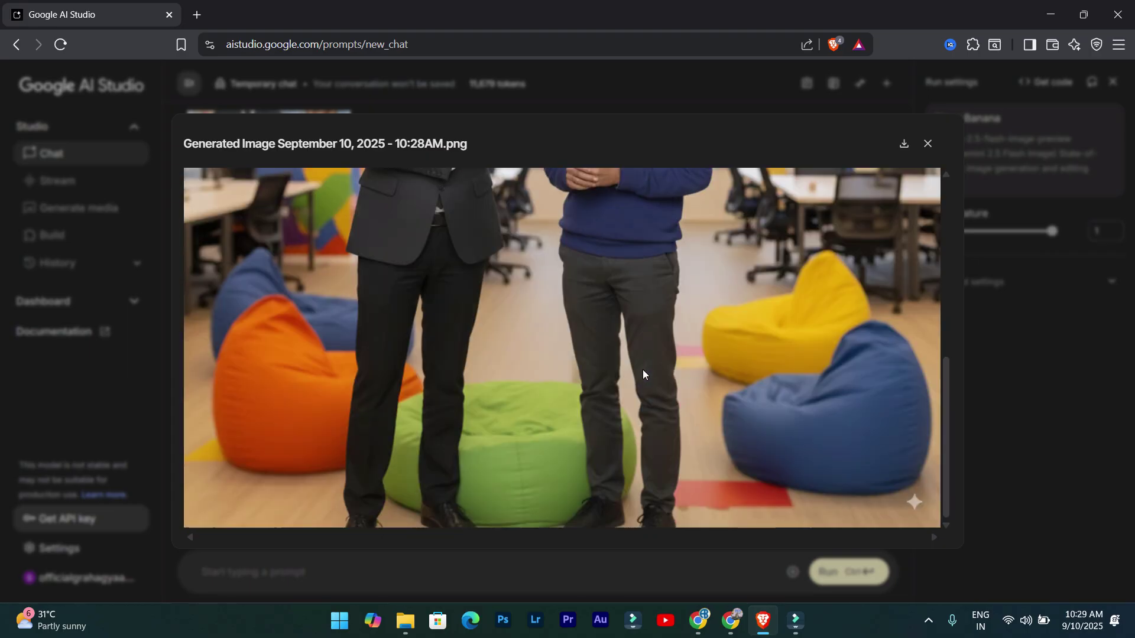
scroll(643, 370, up, 4)
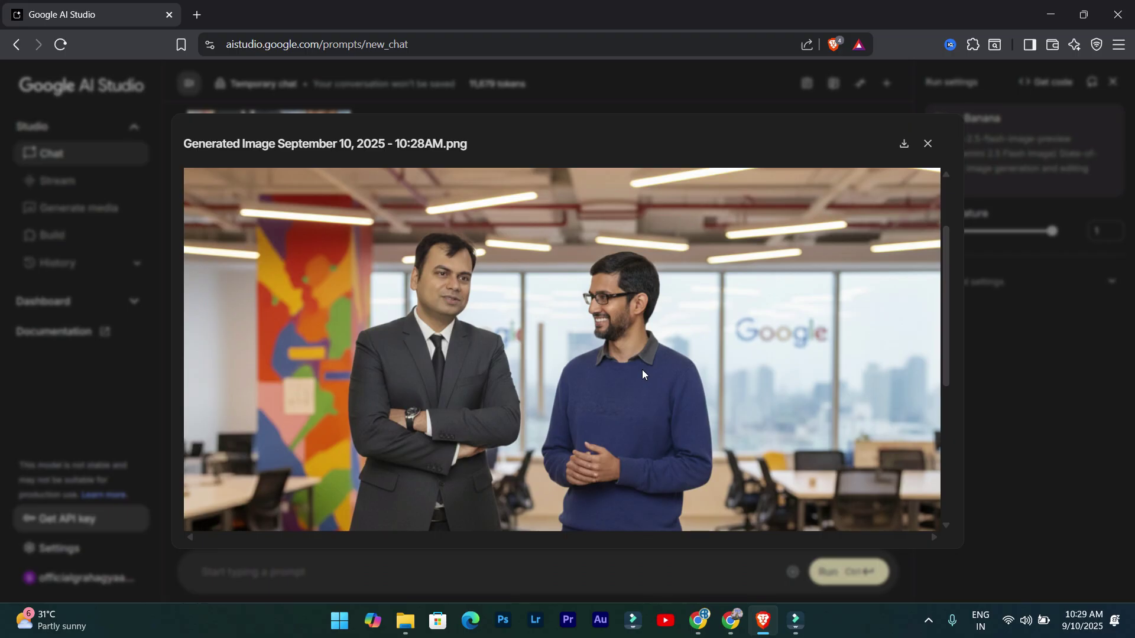
scroll(733, 255, down, 4)
scroll(733, 255, up, 5)
click(928, 143)
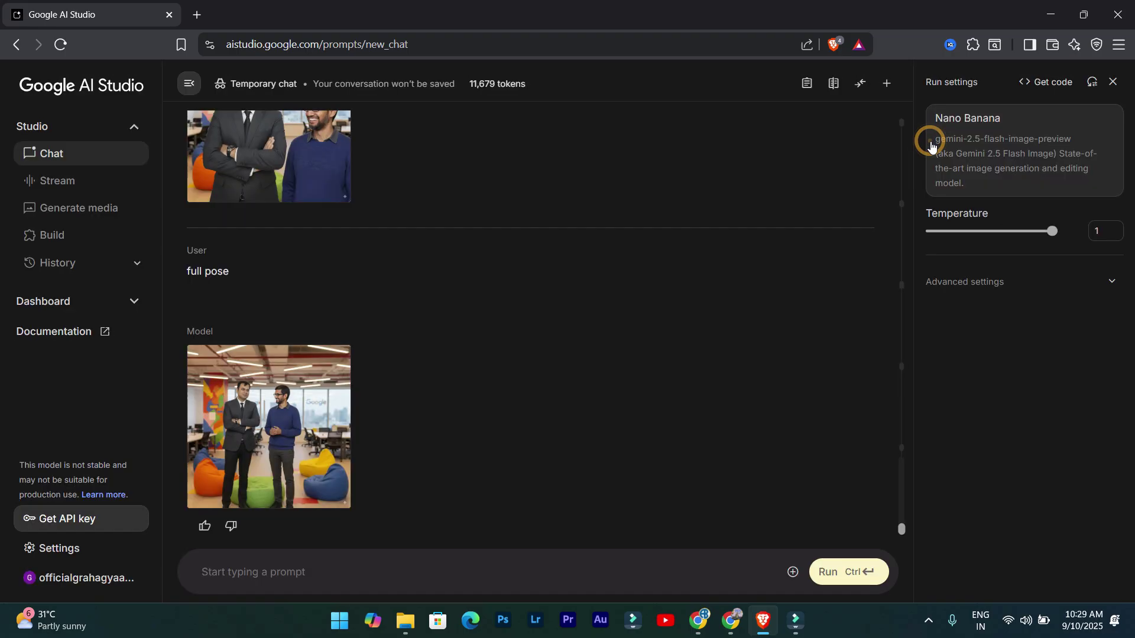
Run the prompt "add shahrukh khan in middle and his hands on both models".
click(412, 573)
text(add )
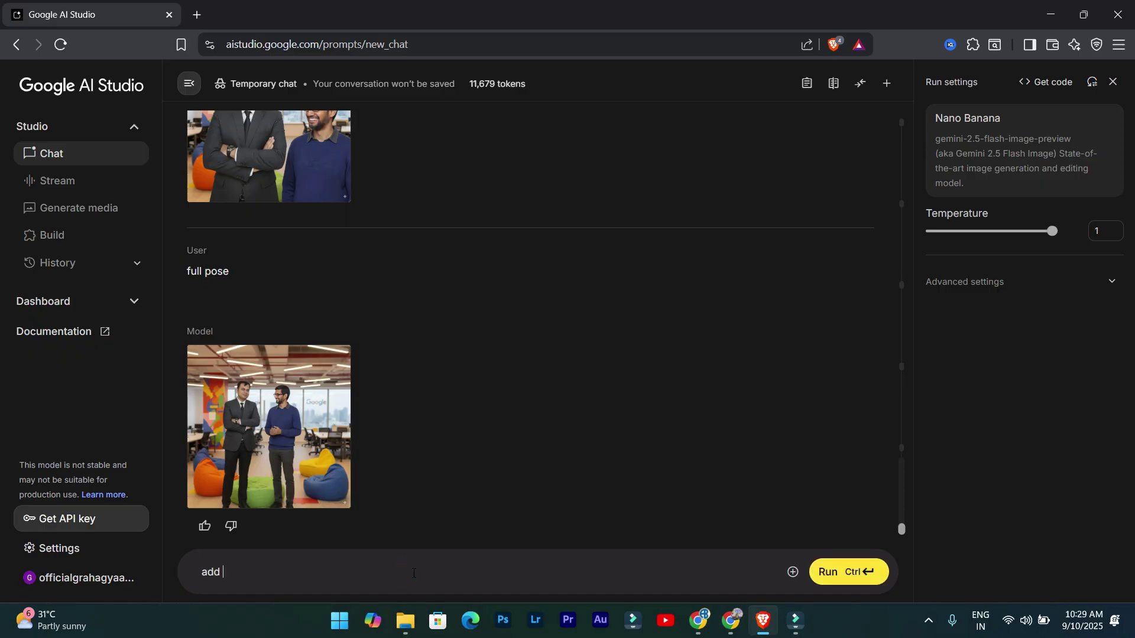
text(shahrukh khan in middle an)
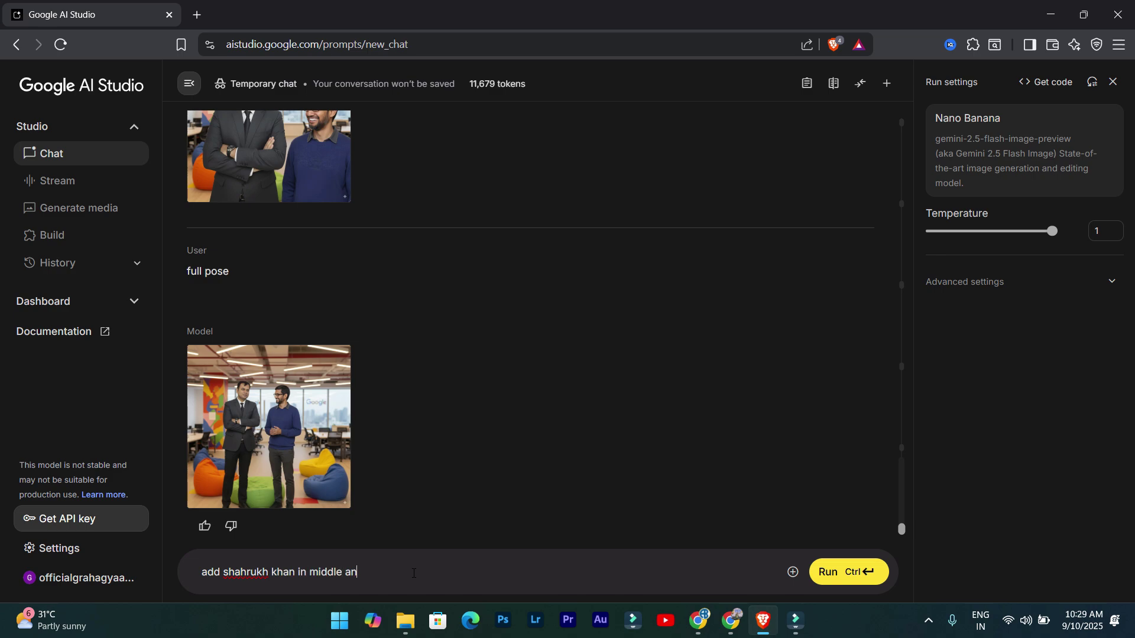
text(d his hands on )
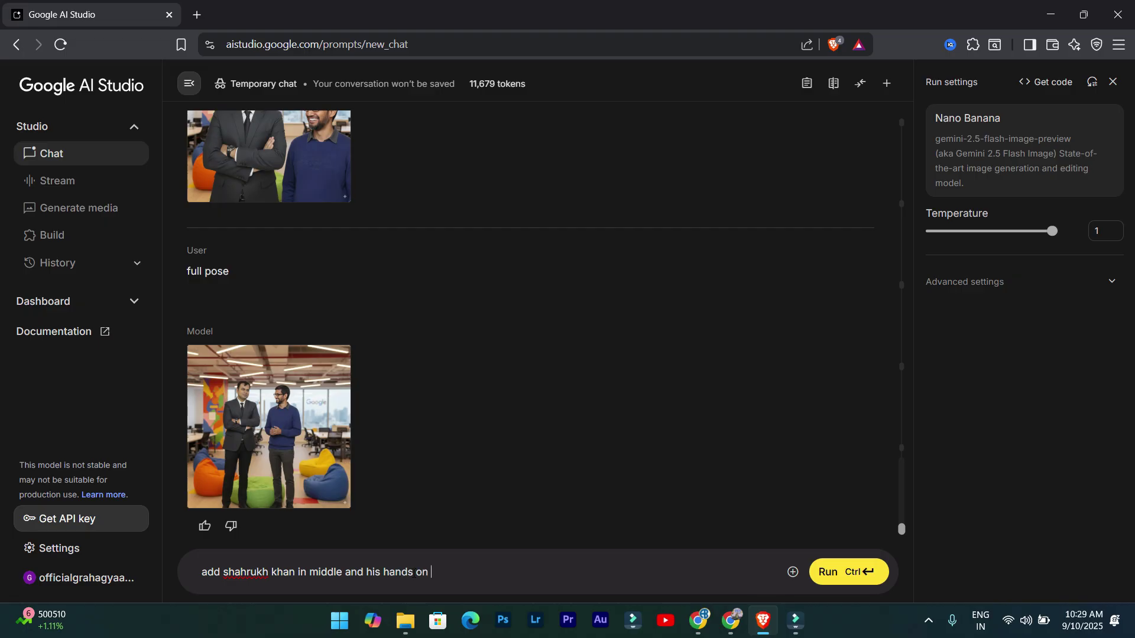
text(both models)
click(839, 572)
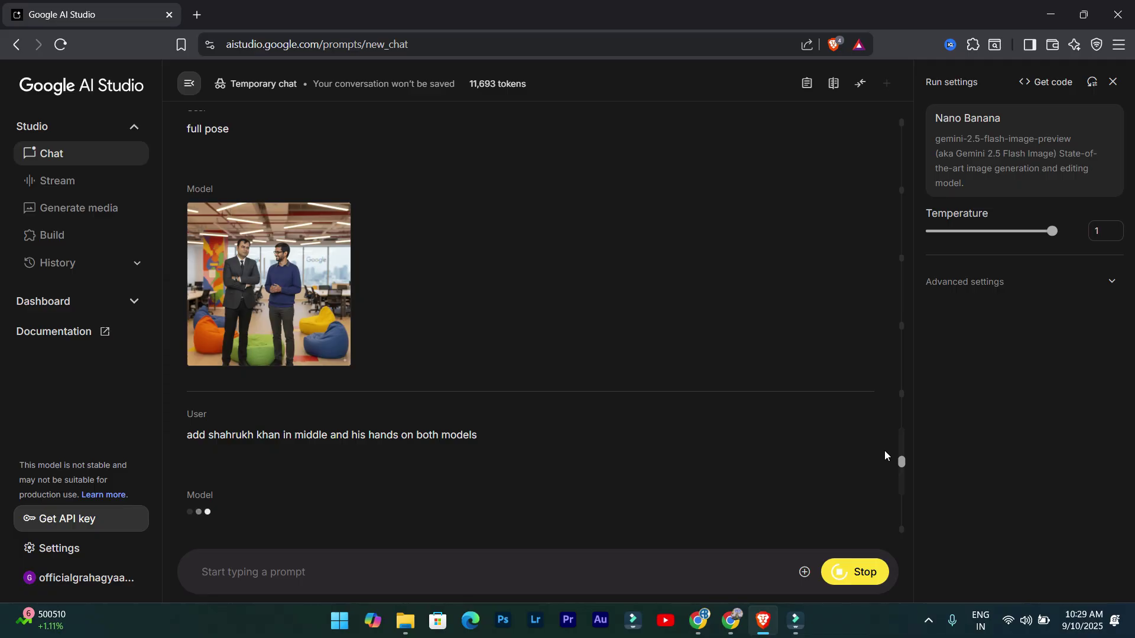
Review the earlier full-pose image once more while the new one generates, then close the preview.
click(307, 278)
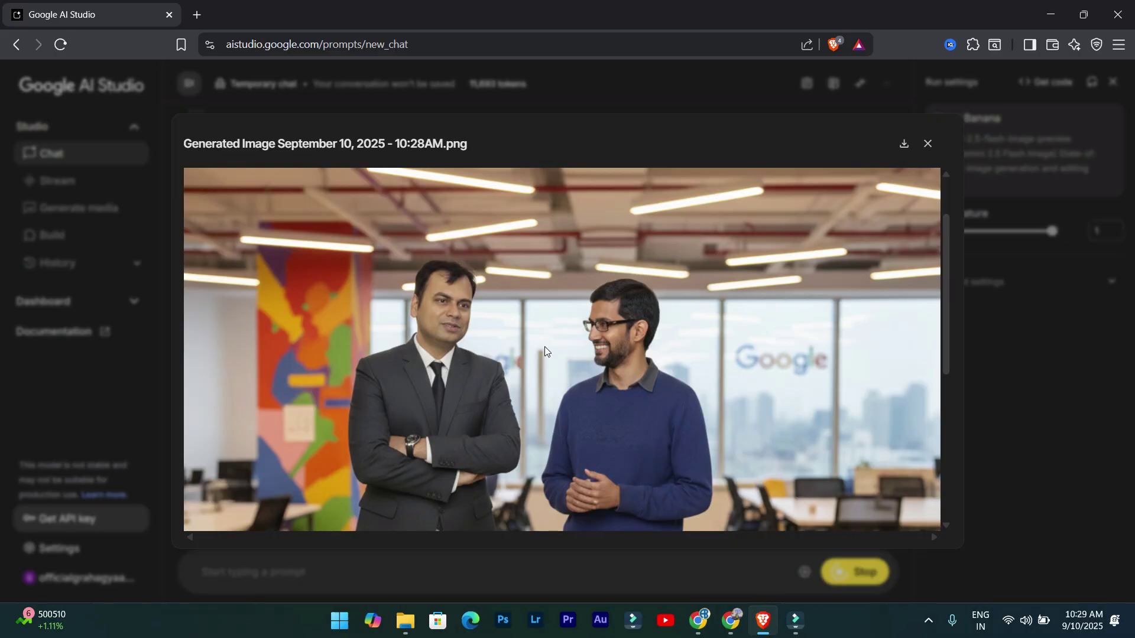
scroll(544, 346, down, 5)
scroll(544, 350, up, 3)
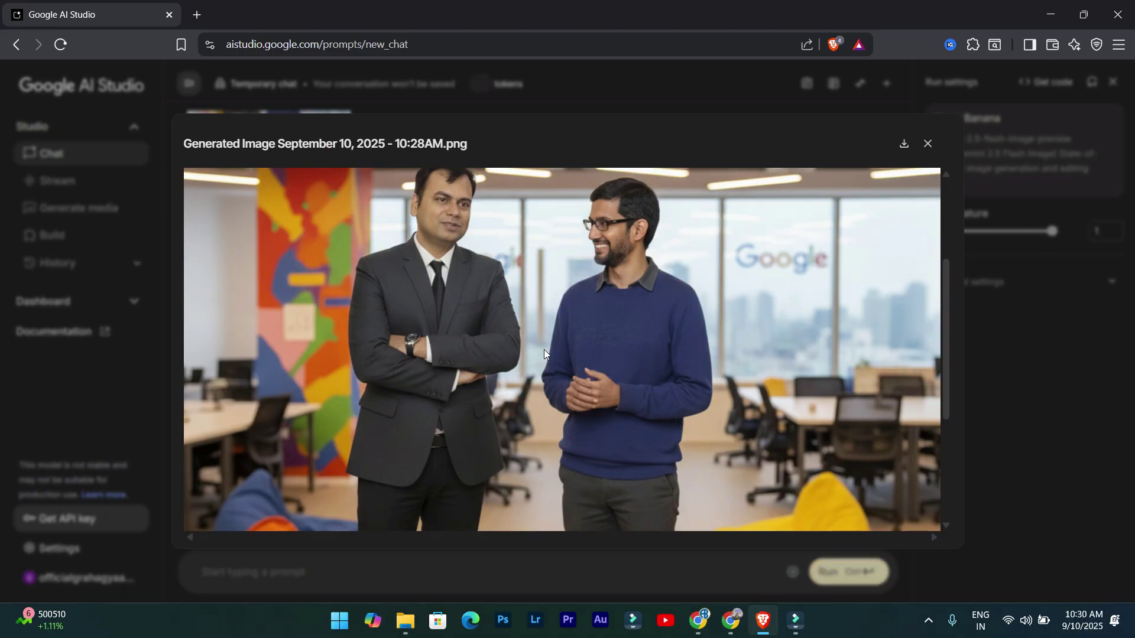
click(928, 143)
Examine the enlarged image generated from the Shahrukh Khan prompt, checking the people, hand placement and background from top to bottom, then close the preview.
mouse_move(320, 404)
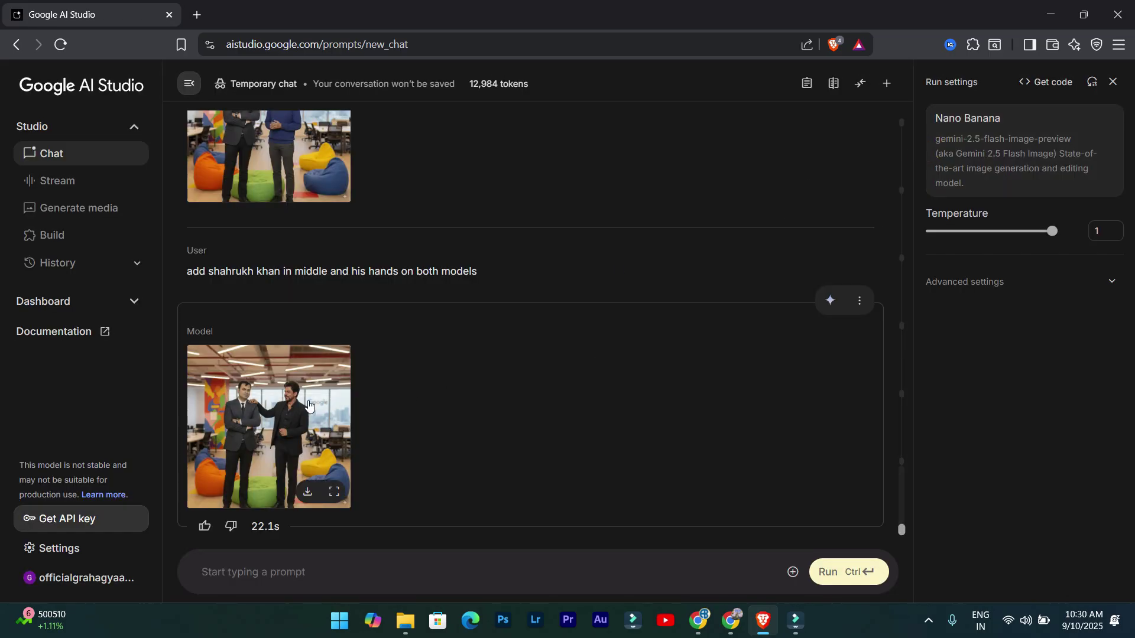
click(319, 403)
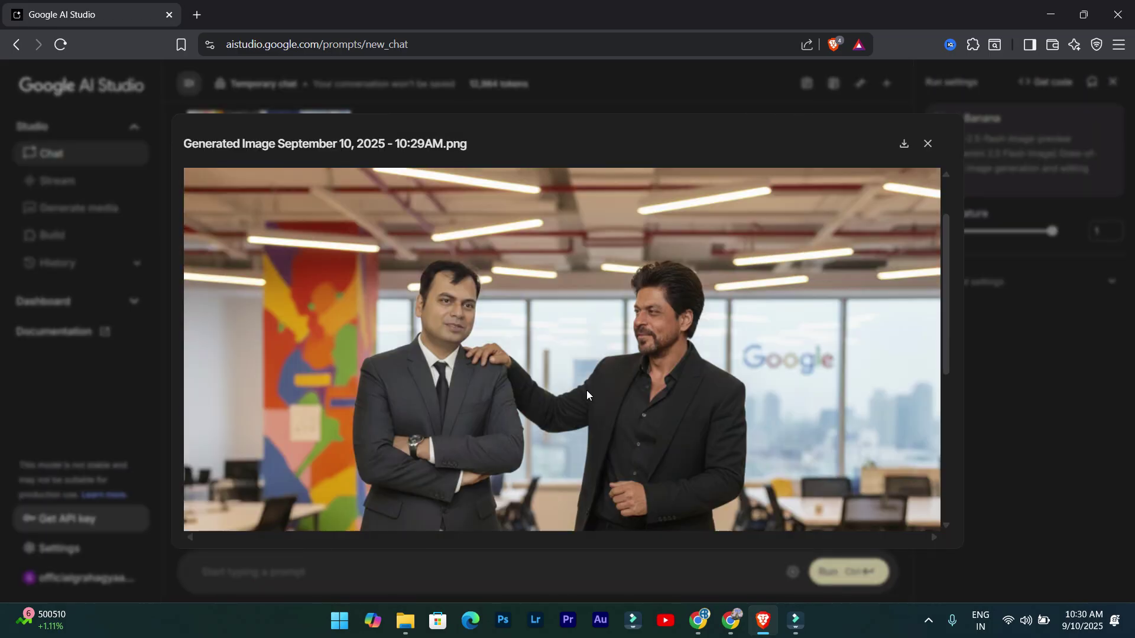
click(598, 389)
scroll(599, 393, up, 5)
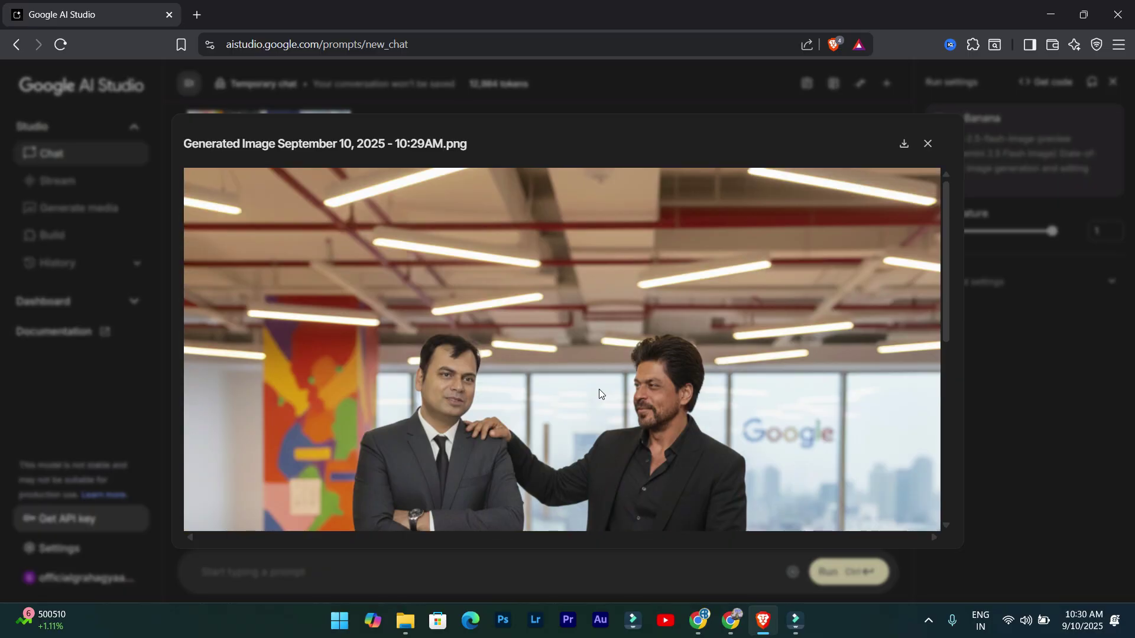
scroll(599, 394, down, 4)
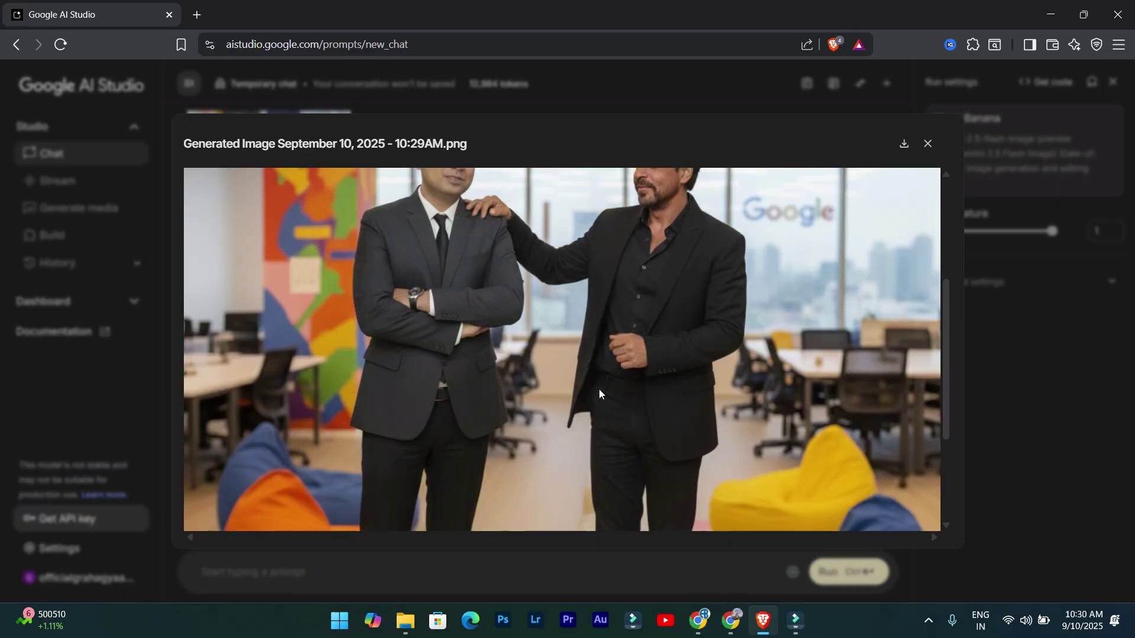
click(599, 392)
click(600, 392)
click(599, 391)
click(602, 393)
click(601, 389)
click(712, 325)
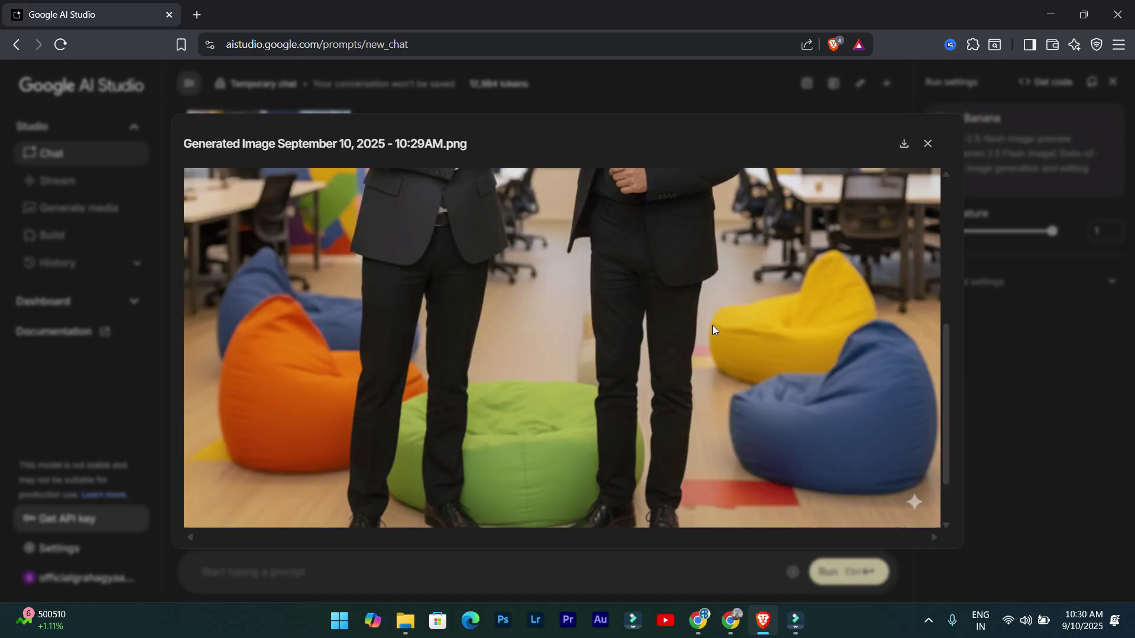
scroll(712, 325, up, 3)
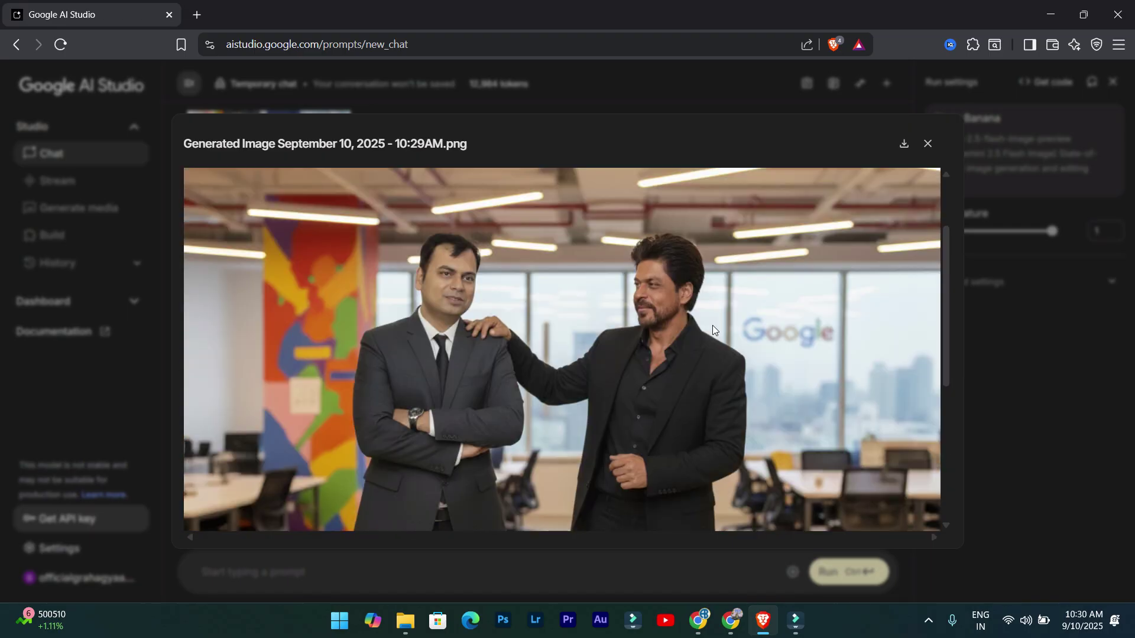
click(712, 325)
click(714, 325)
scroll(709, 326, up, 5)
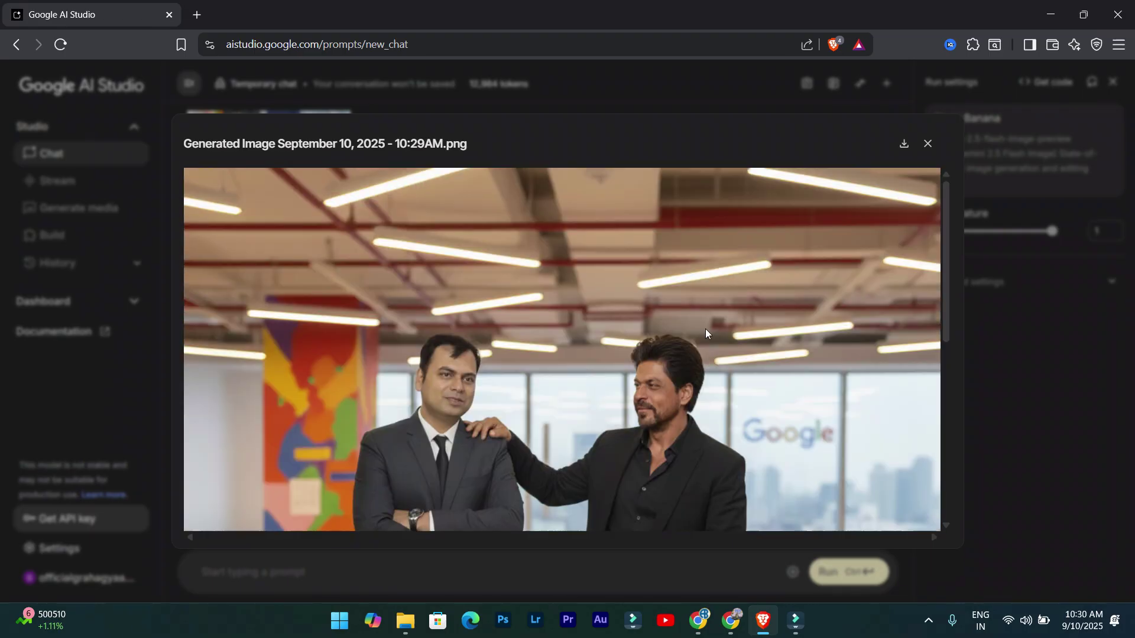
click(931, 145)
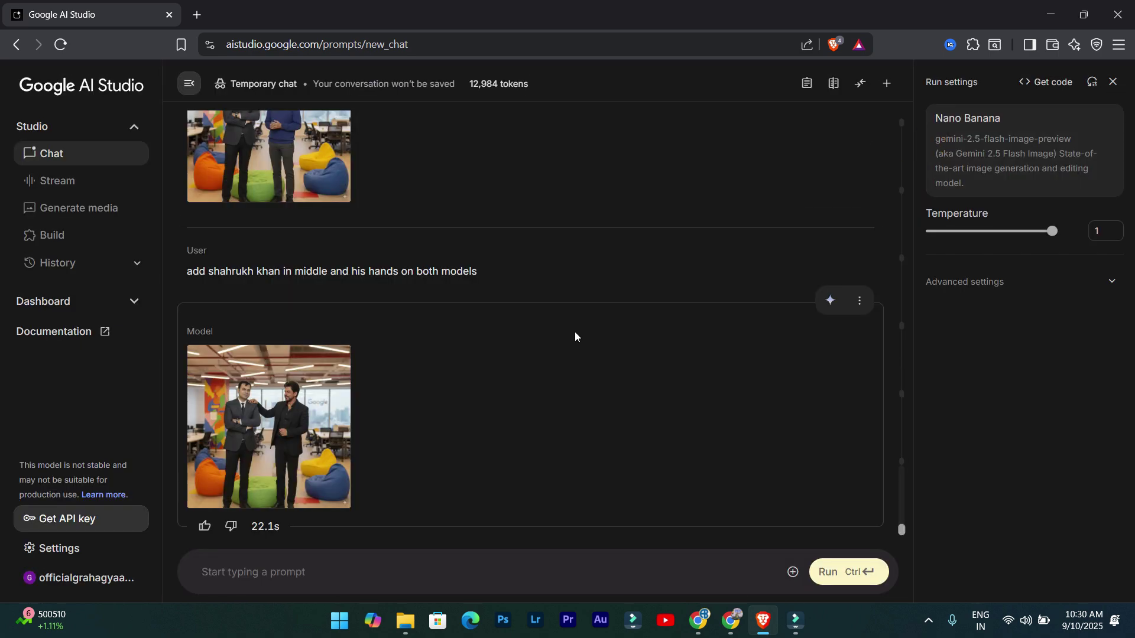